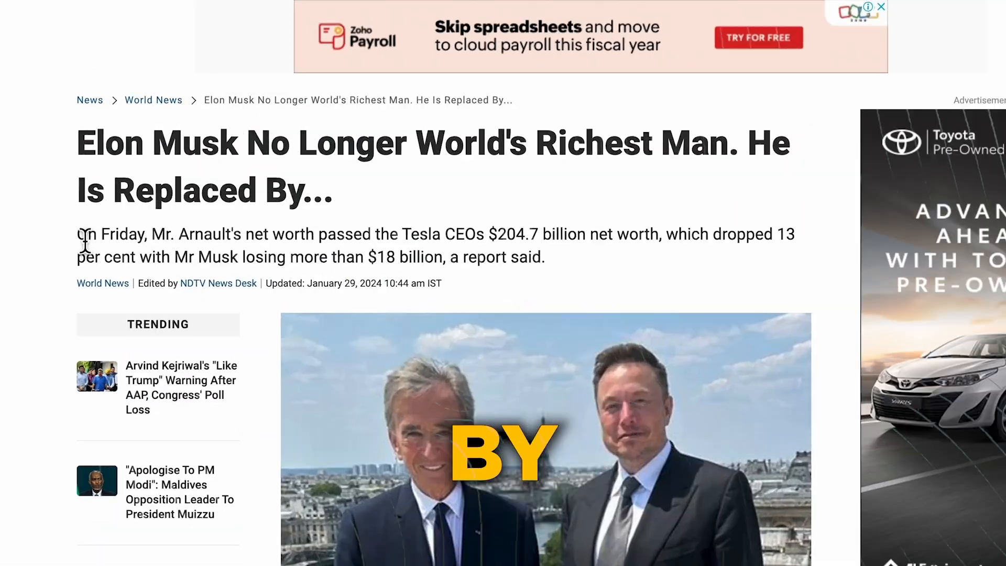
Copy the summary paragraph below the NDTV article's headline about Elon Musk no longer being the world's richest man.
left_click_drag(111, 249, 519, 266)
right_click(573, 256)
left_click(602, 278)
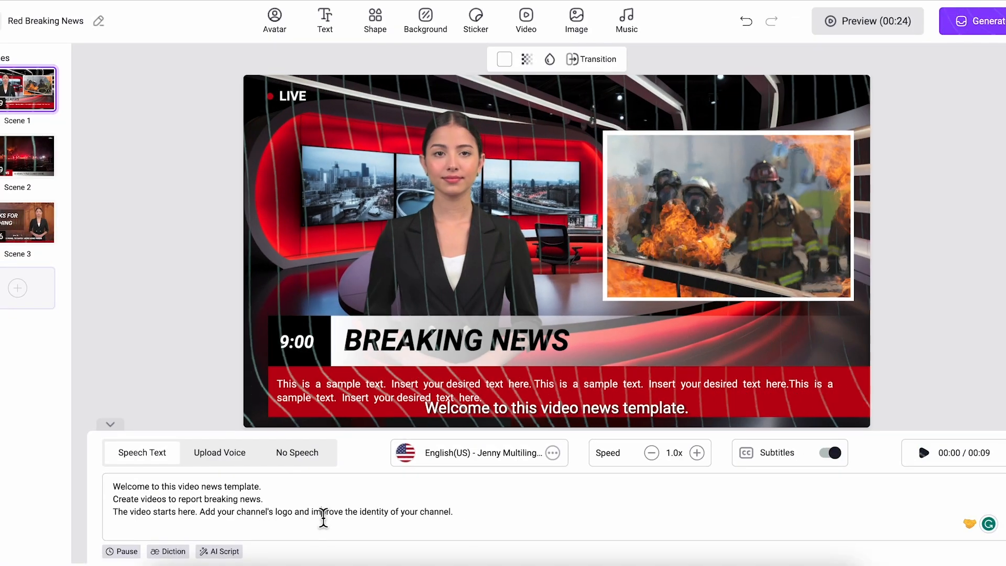
Replace Scene 1's sample speech text with the copied article summary and play the speech back.
key("ctrl+a")
key("BackSpace")
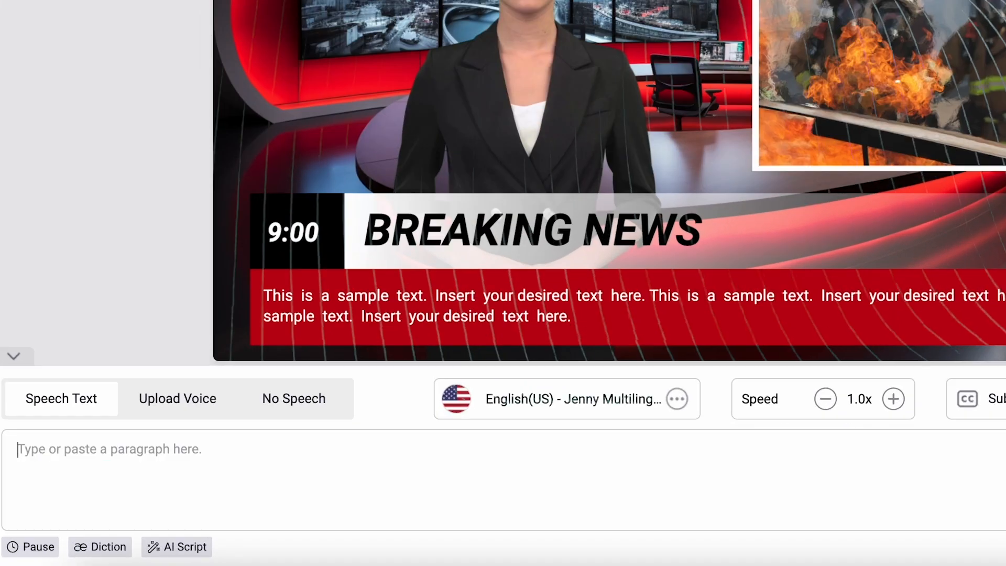
right_click(40, 480)
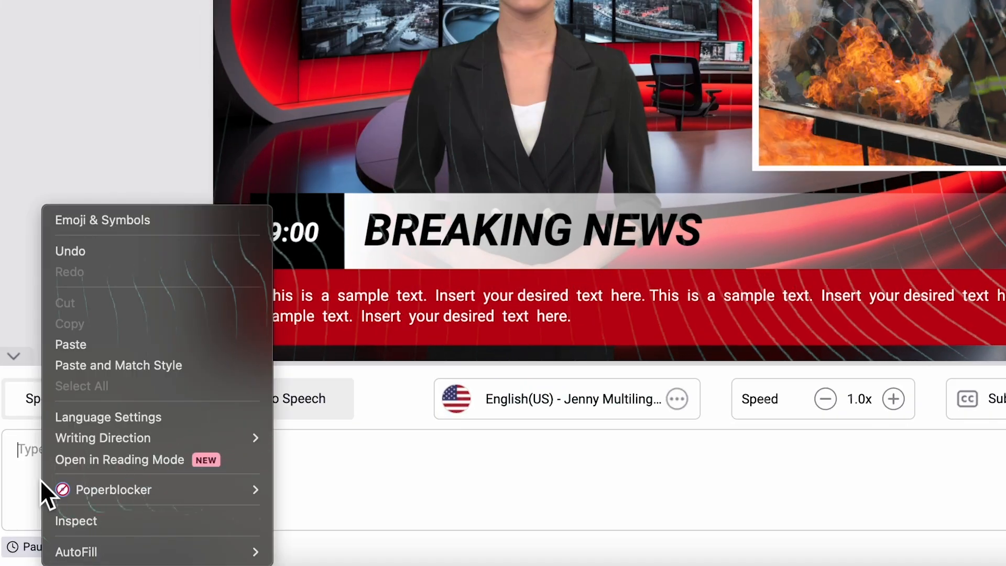
left_click(103, 345)
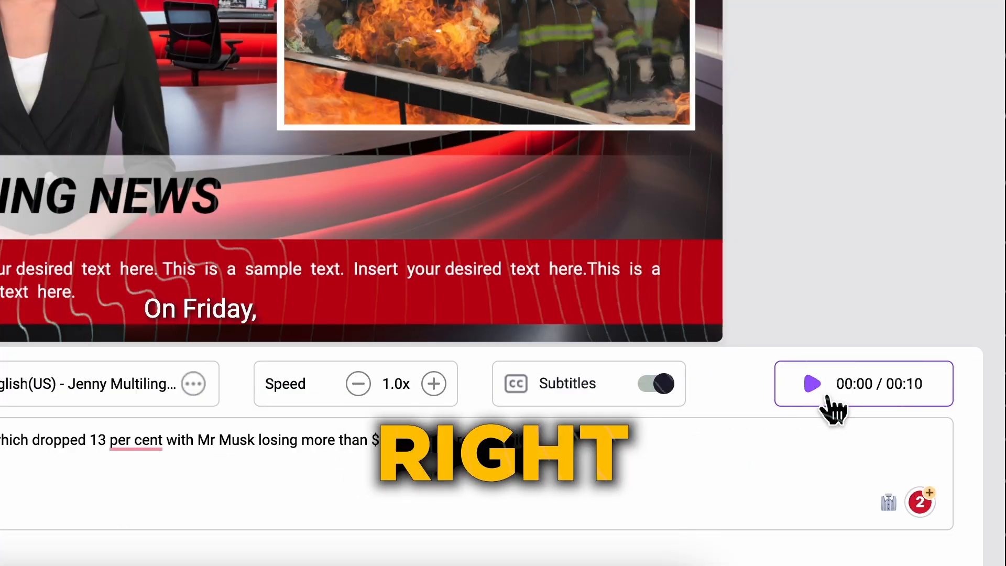
left_click(830, 400)
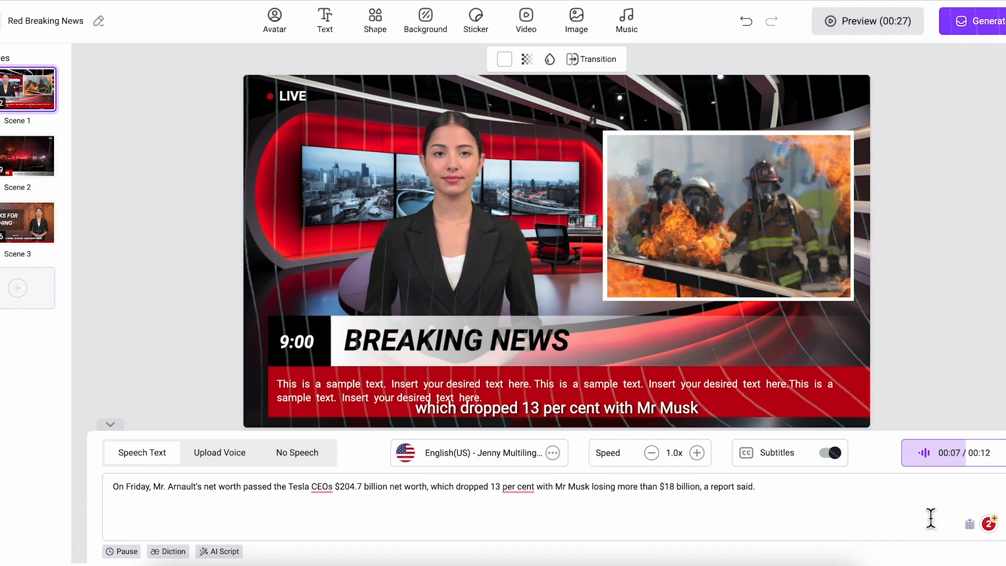
left_click(932, 467)
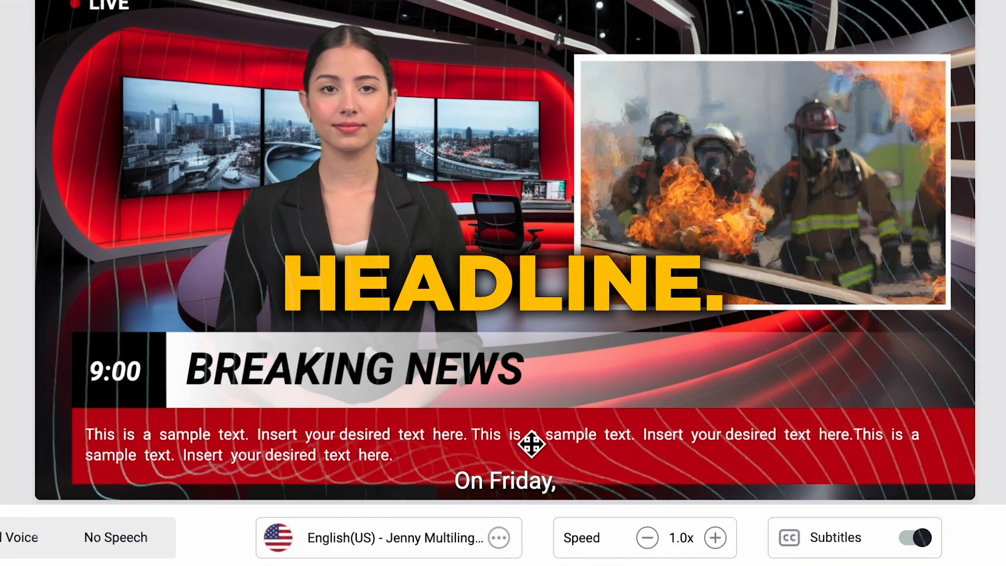
Replace the sample text under BREAKING NEWS with the article headline, "Elon Musk No Longer World's Richest Man. He Is Replaced By Bernard Arnault...".
left_click(377, 449)
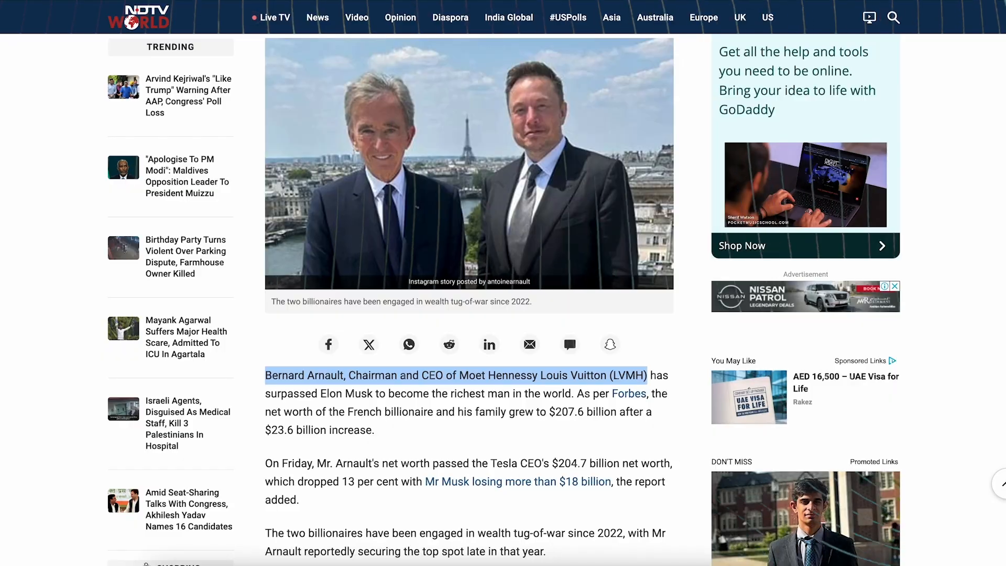
scroll(328, 359, "up", 5)
left_click_drag(110, 186, 339, 223)
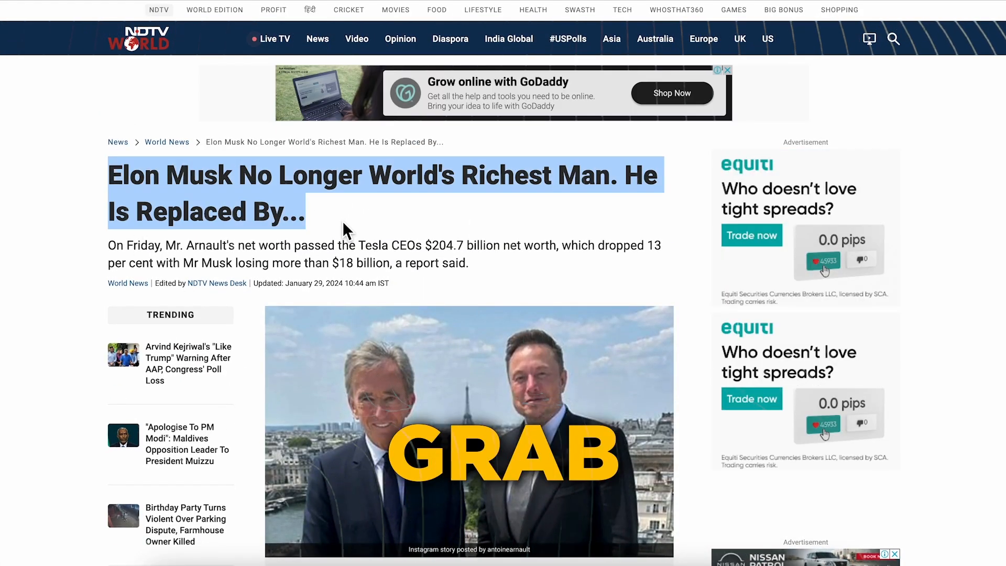
right_click(325, 172)
left_click(367, 206)
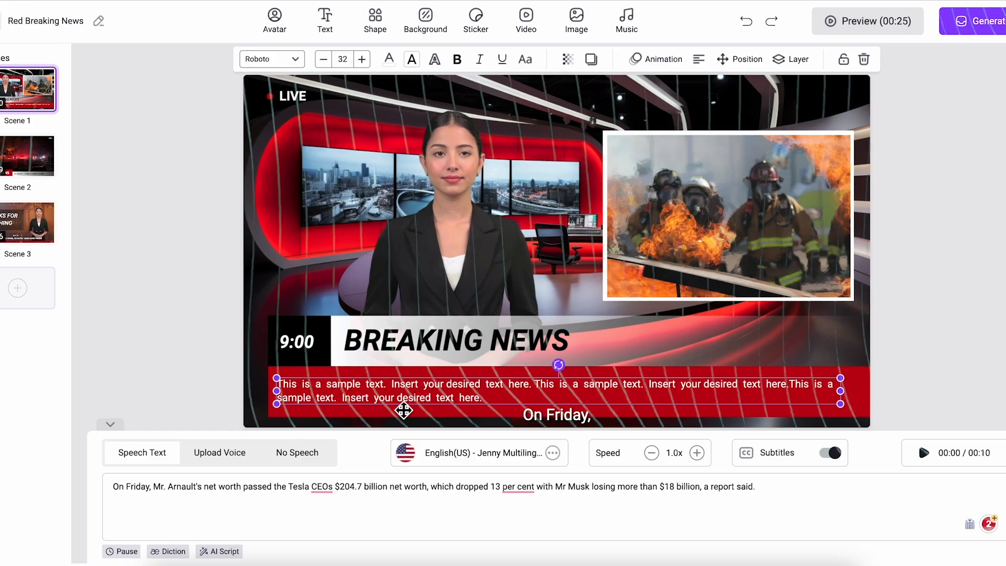
double_click(398, 397)
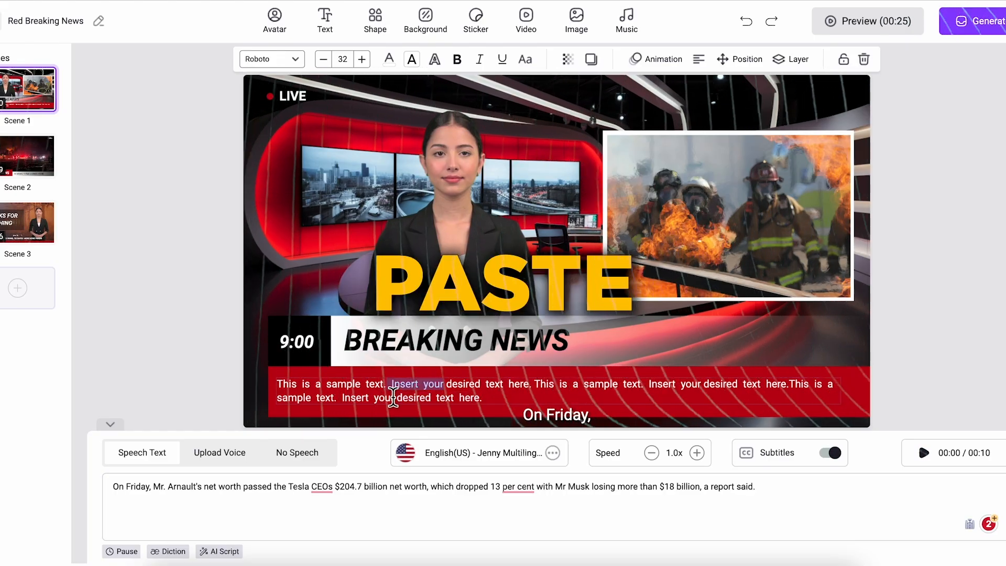
key("ctrl+a")
key("ctrl+v")
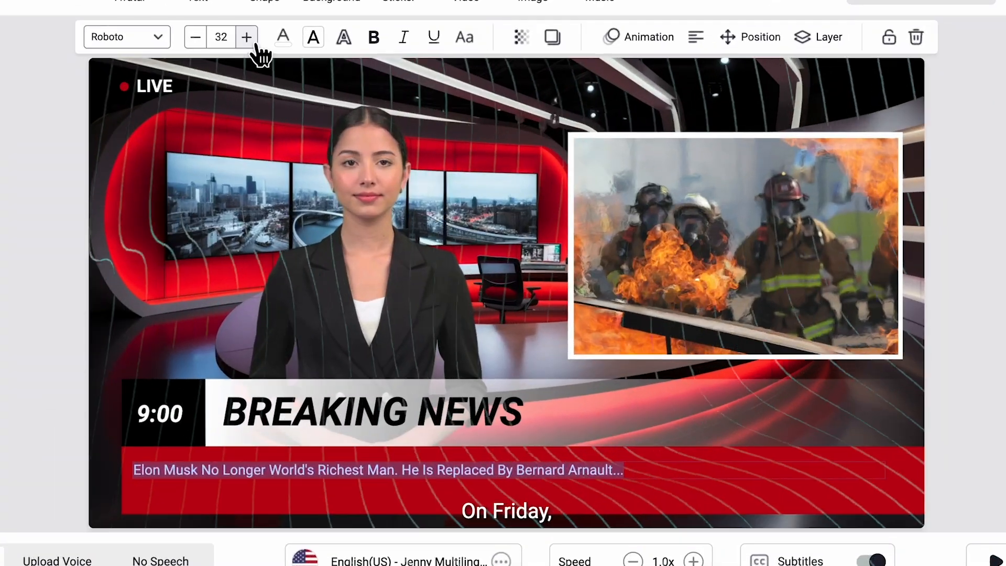
Enlarge the font size of the headline under BREAKING NEWS, and open the LIVE label for text editing.
left_click(250, 42)
left_click(251, 42)
left_click(195, 37)
left_click(772, 412)
left_click(146, 90)
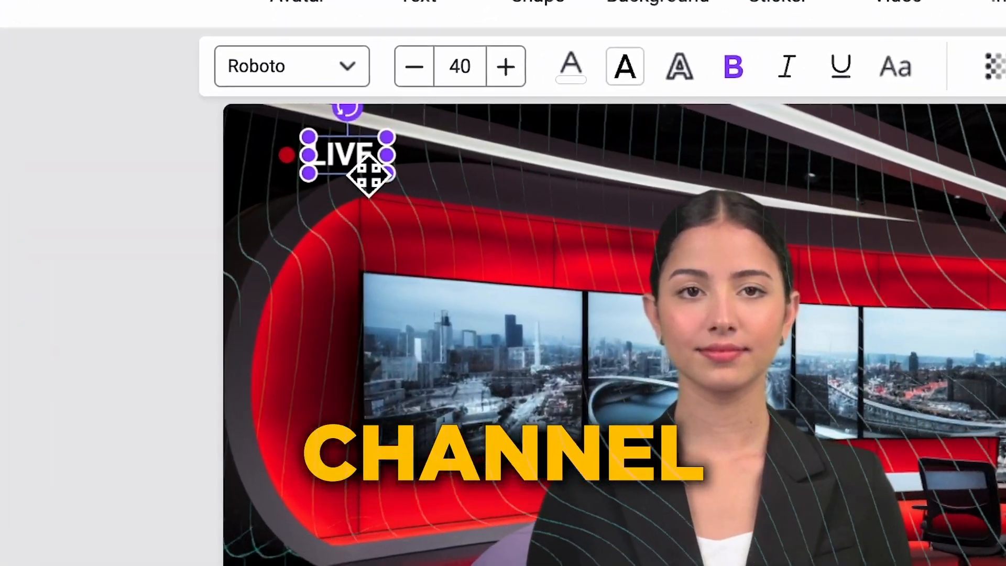
double_click(346, 150)
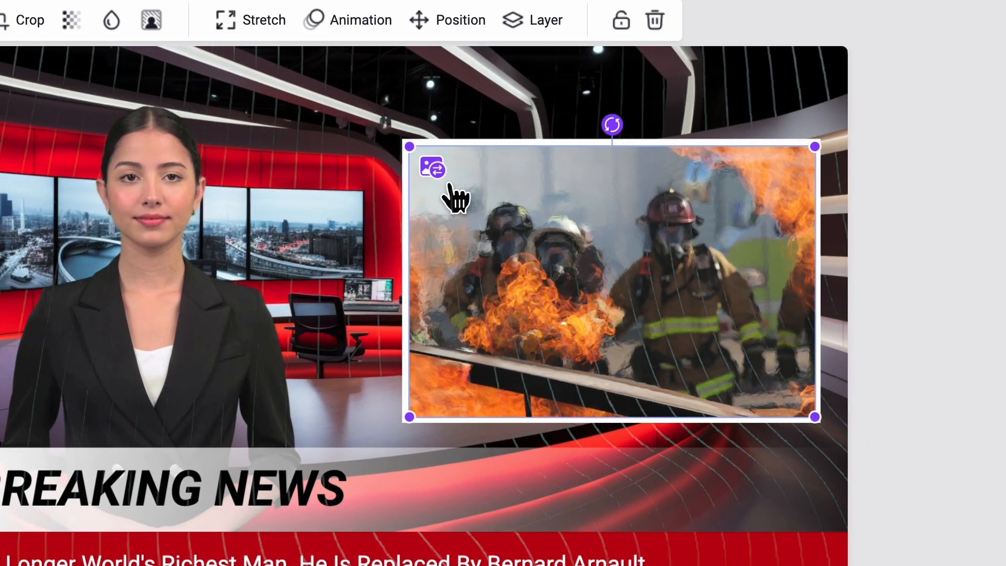
Replace Scene 1's firefighter picture with the article photo of the two billionaires and fit the white frame to it.
left_click(432, 168)
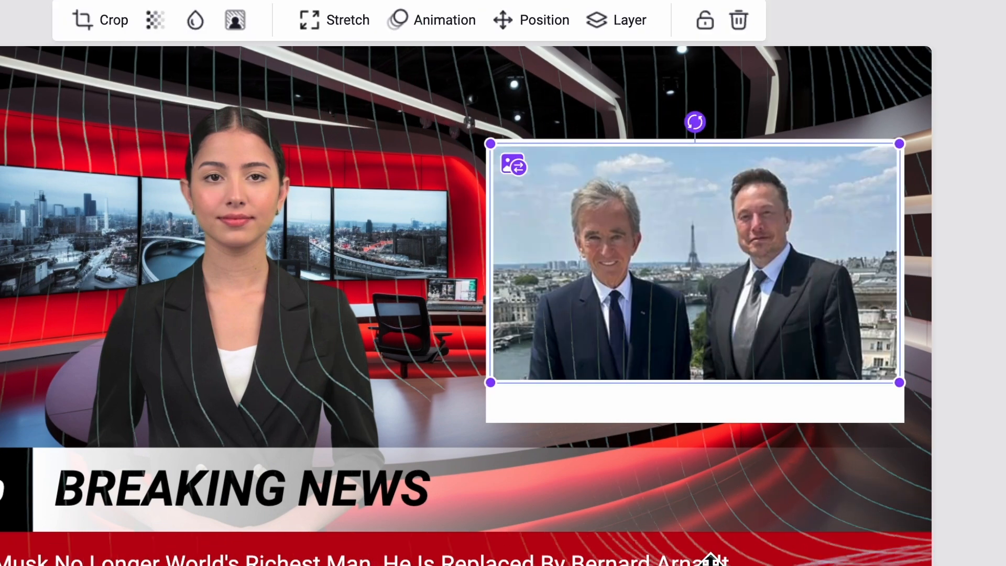
left_click_drag(916, 400, 911, 417)
left_click_drag(707, 431, 707, 398)
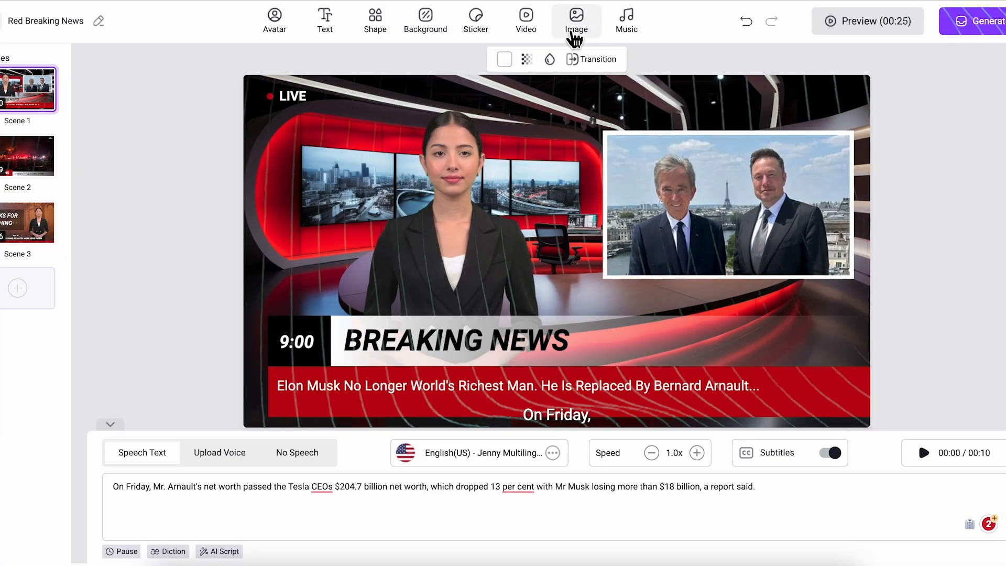
left_click(595, 34)
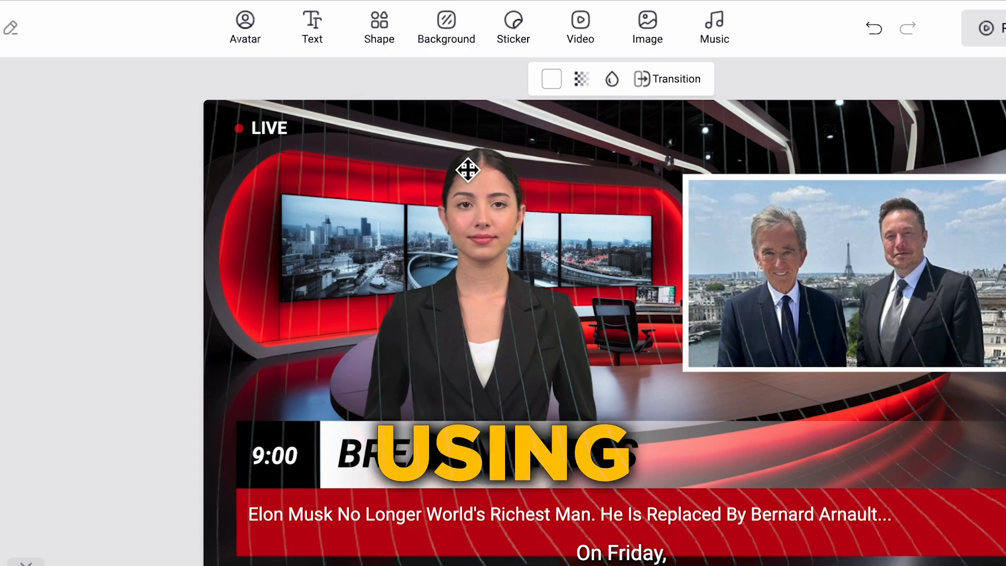
left_click(441, 126)
left_click(556, 87)
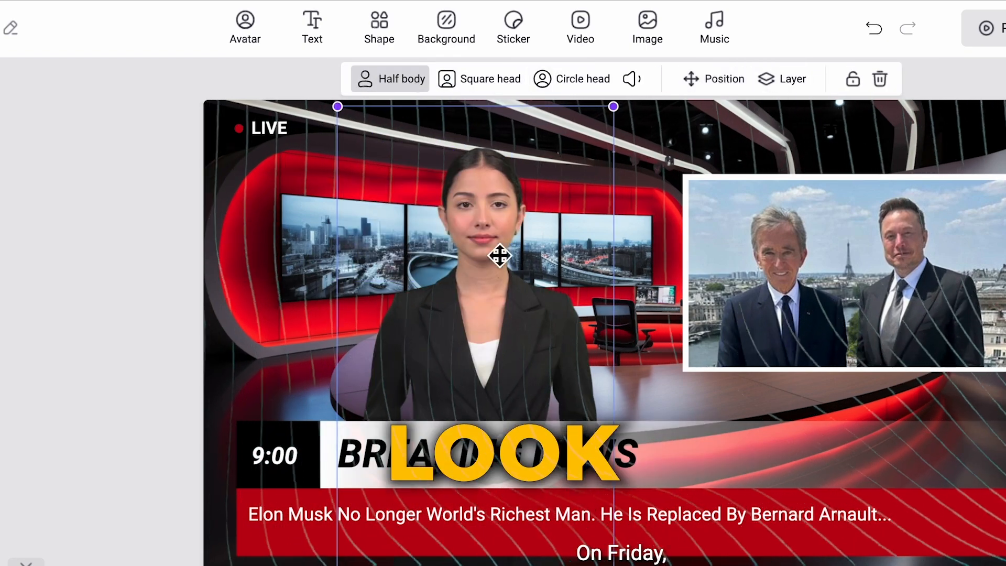
left_click(135, 305)
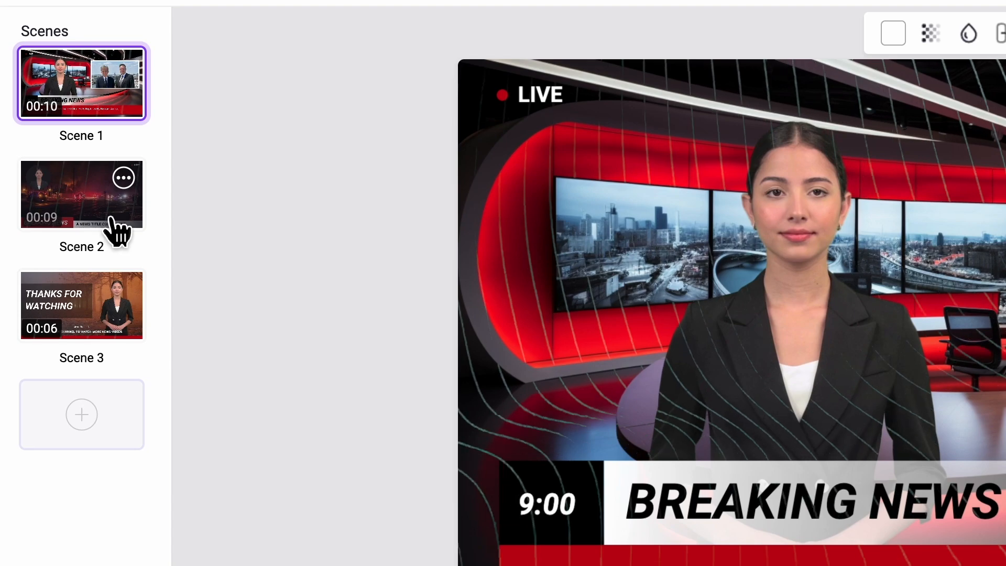
Open Scene 2 and use the article's first two body paragraphs as its speech text.
left_click(70, 178)
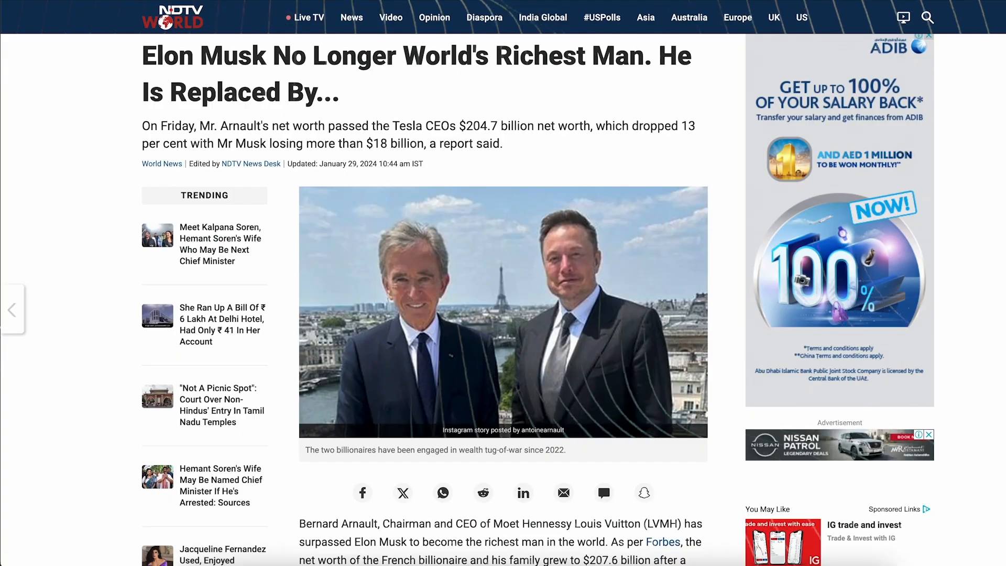
scroll(695, 147, "down", 5)
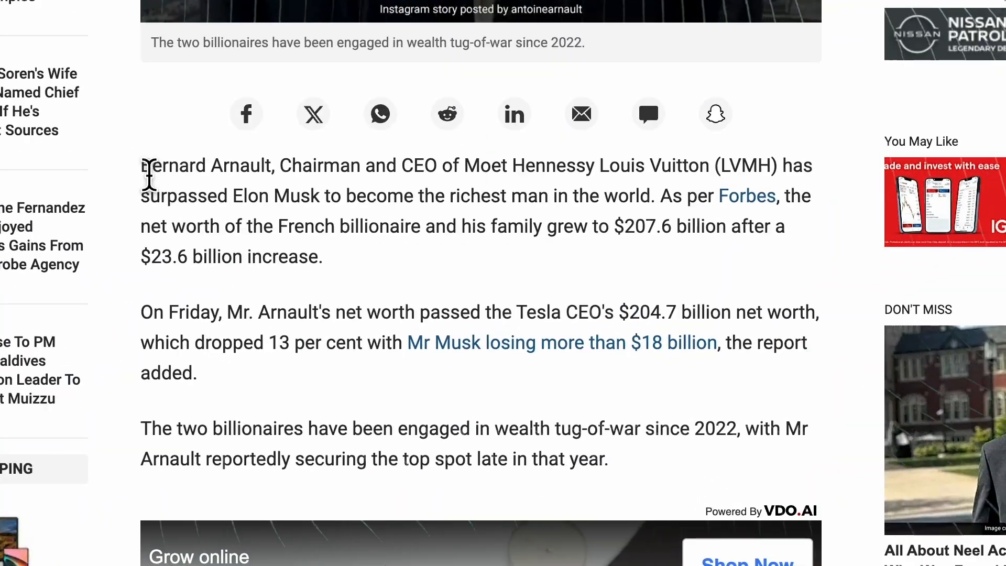
left_click_drag(304, 296, 377, 421)
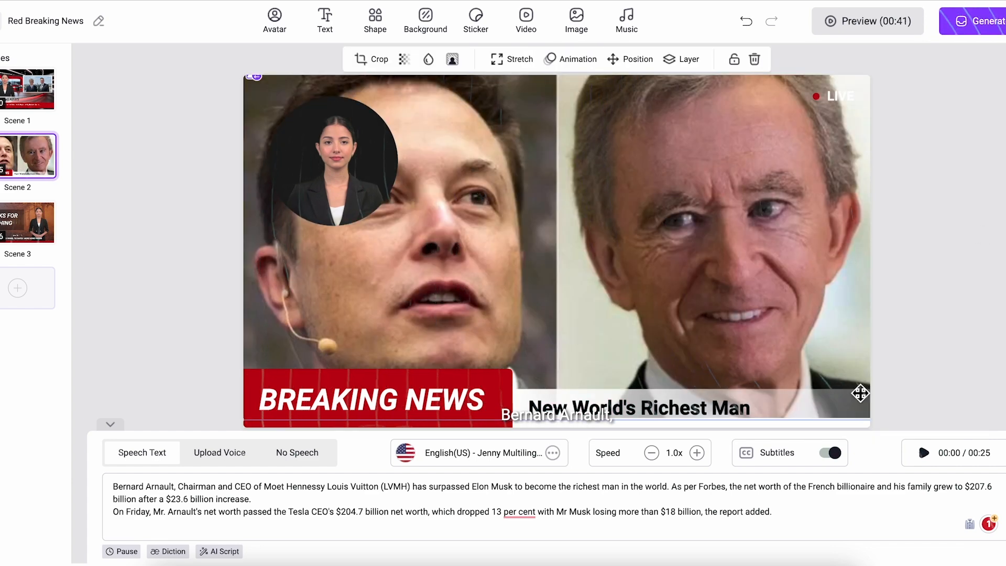
Enlarge and reposition Scene 2's picture of the two billionaires so that it fills the whole frame.
left_click(815, 423)
left_click(853, 291)
left_click_drag(853, 291, 856, 302)
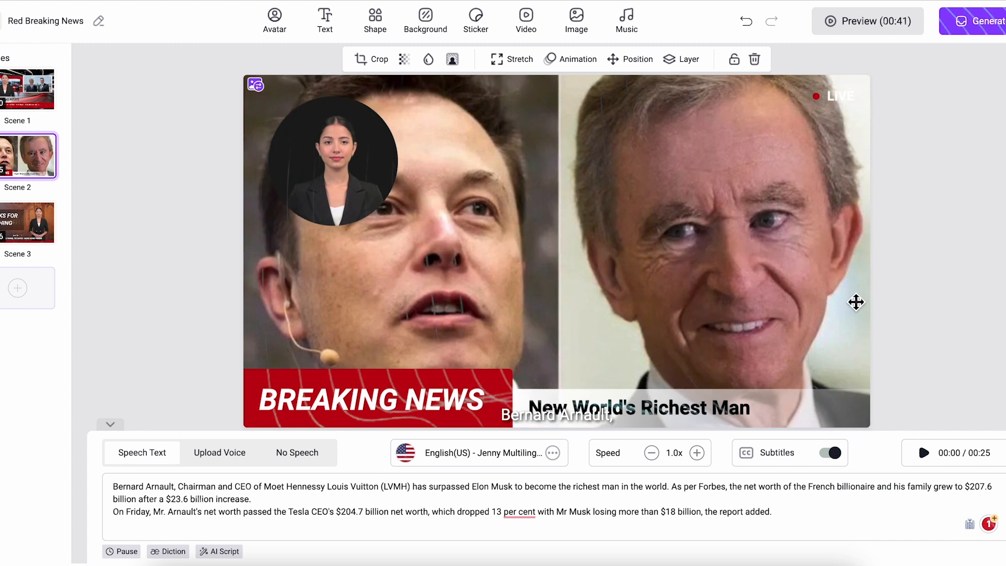
Play Scene 2, move its subtitles up clear of the BREAKING NEWS banner, and play the scene again.
left_click(924, 454)
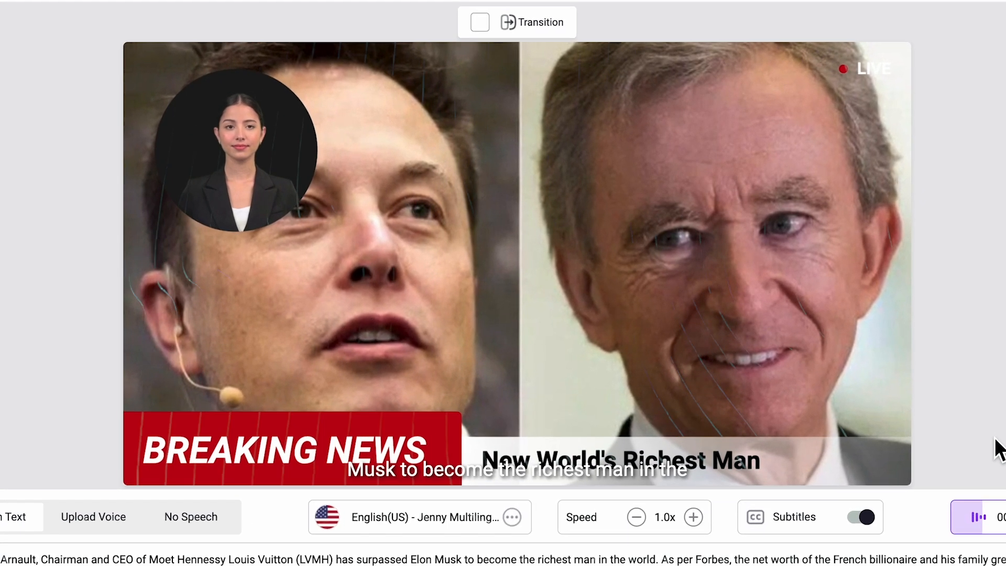
left_click(978, 529)
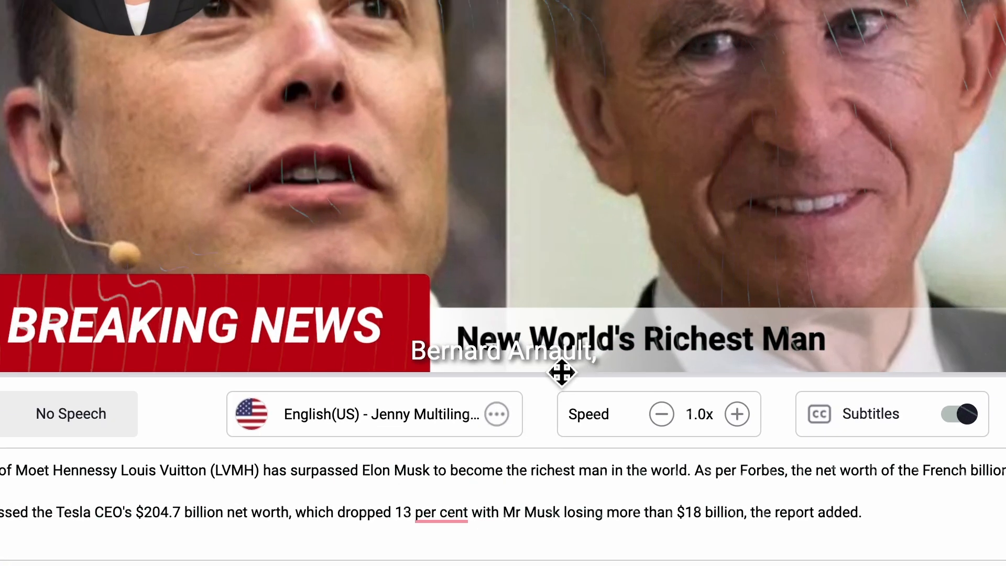
left_click_drag(562, 372, 539, 148)
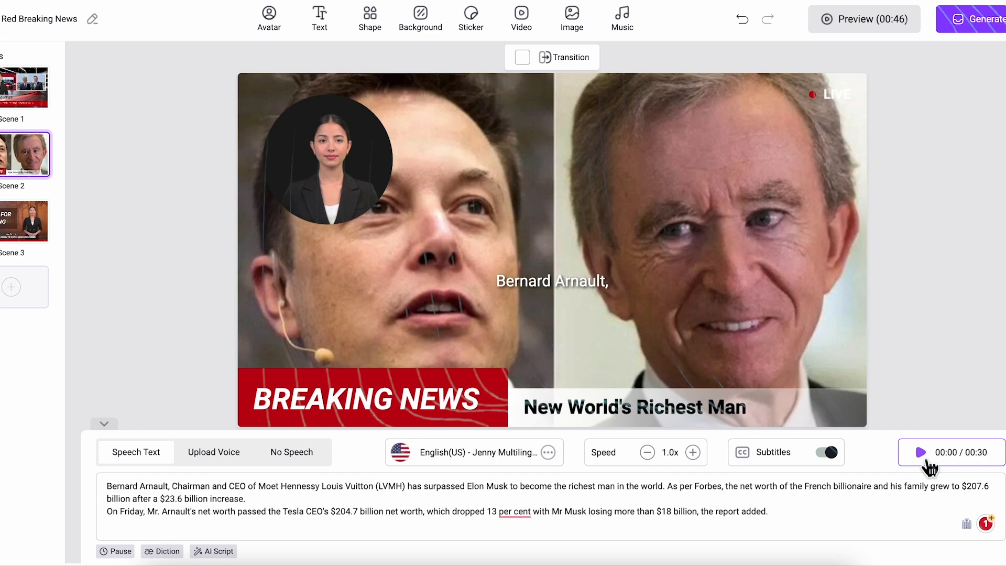
left_click(1005, 509)
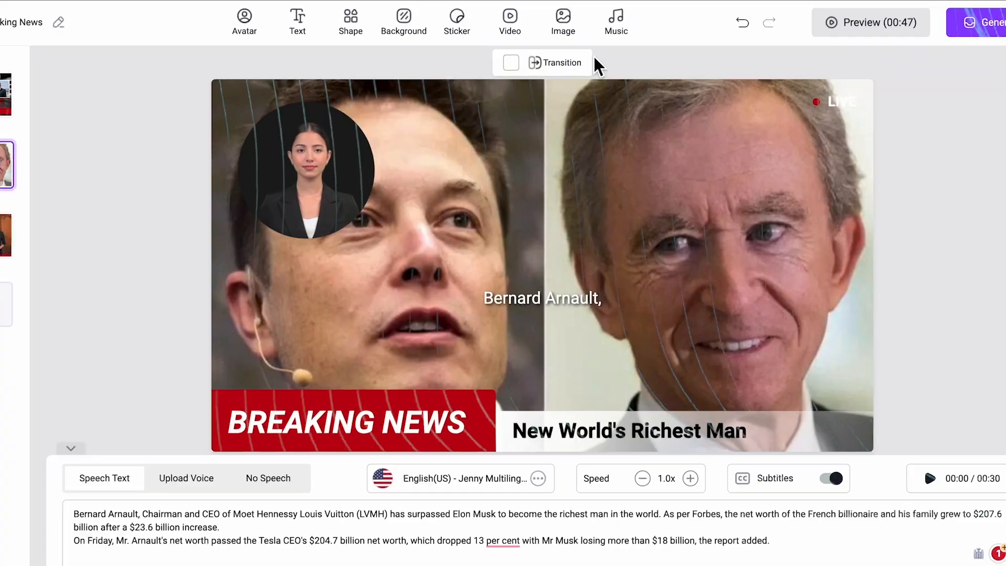
Set Scene 2's scene transition to Fade.
left_click(550, 60)
left_click(619, 136)
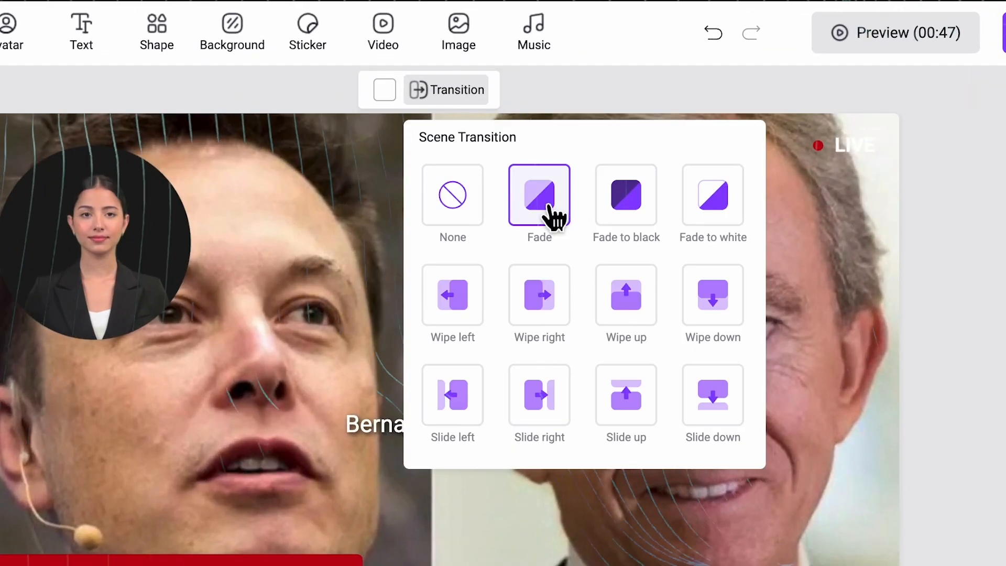
left_click(477, 303)
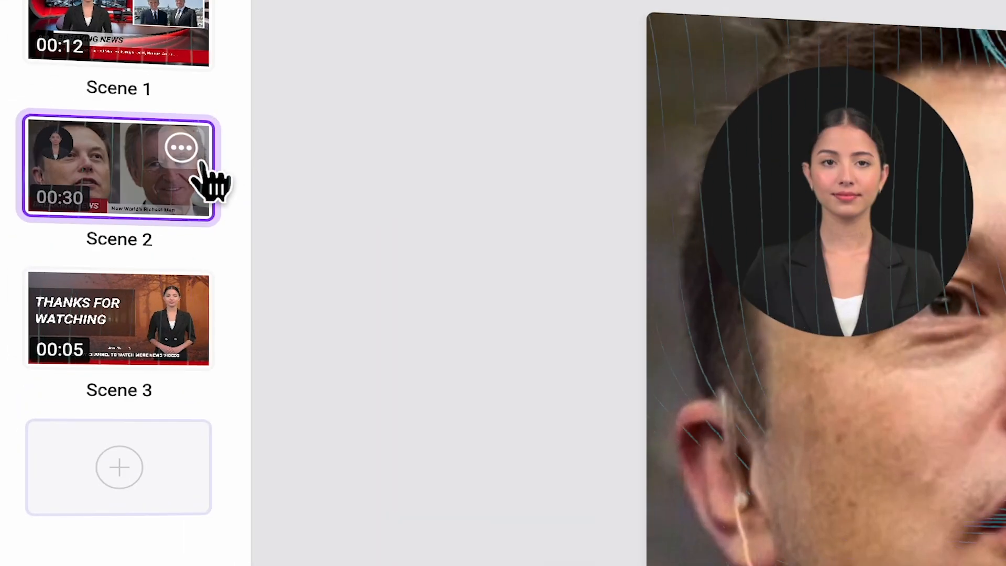
Duplicate Scene 2 and replace the copy's speech text with the article's paragraph on the wealth tug-of-war since 2022.
left_click(42, 148)
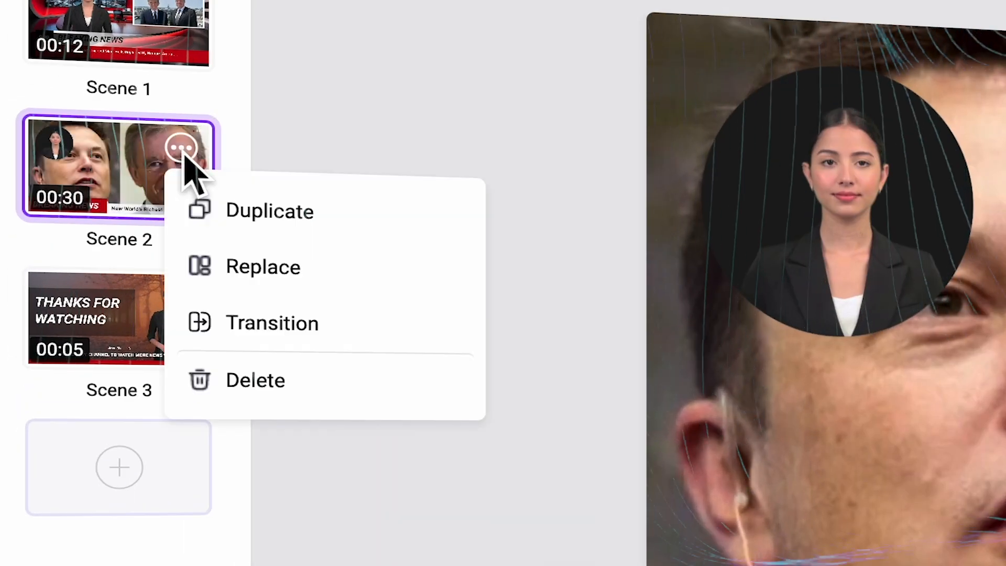
left_click(334, 239)
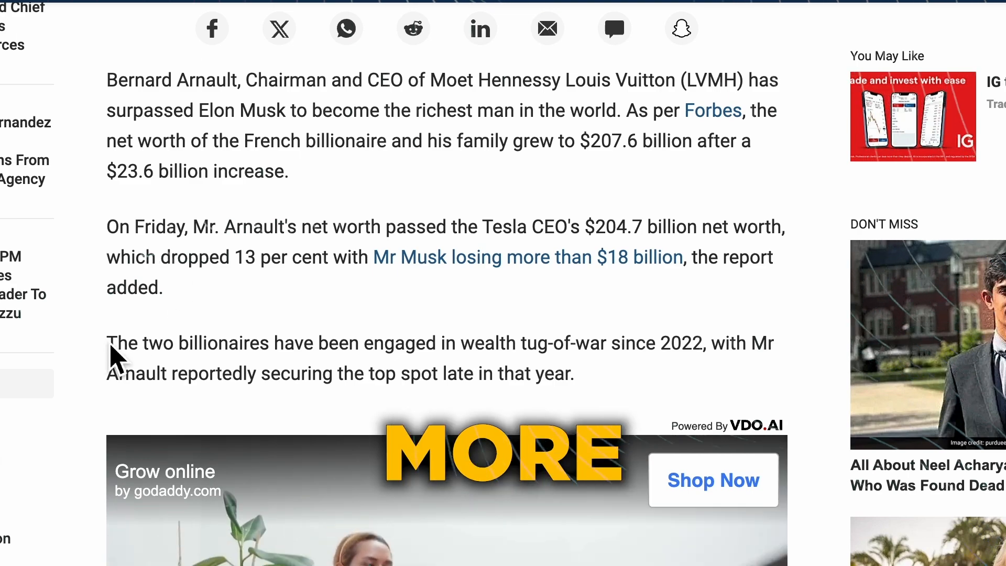
left_click_drag(111, 347, 636, 400)
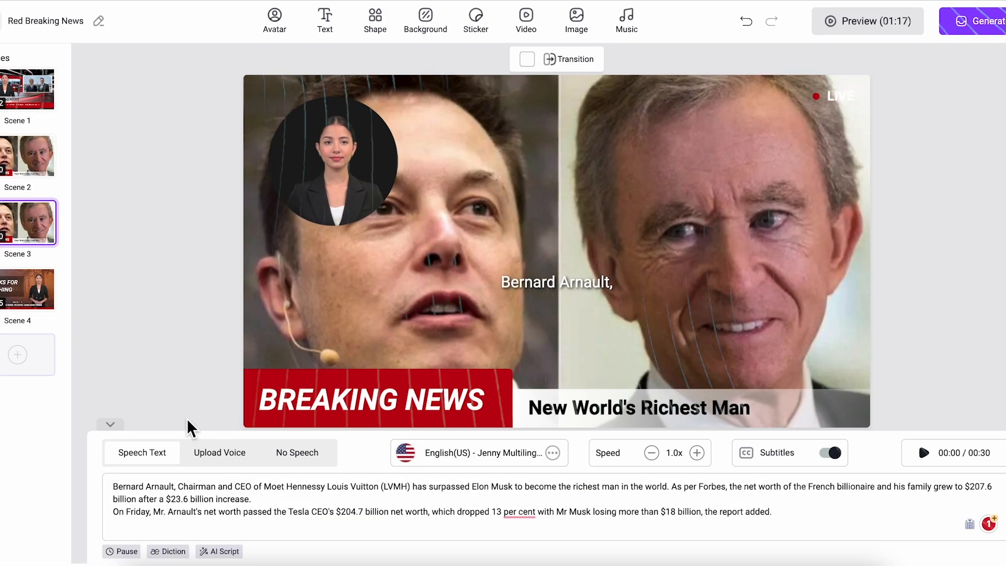
triple_click(187, 500)
key("super+a")
key("super+v")
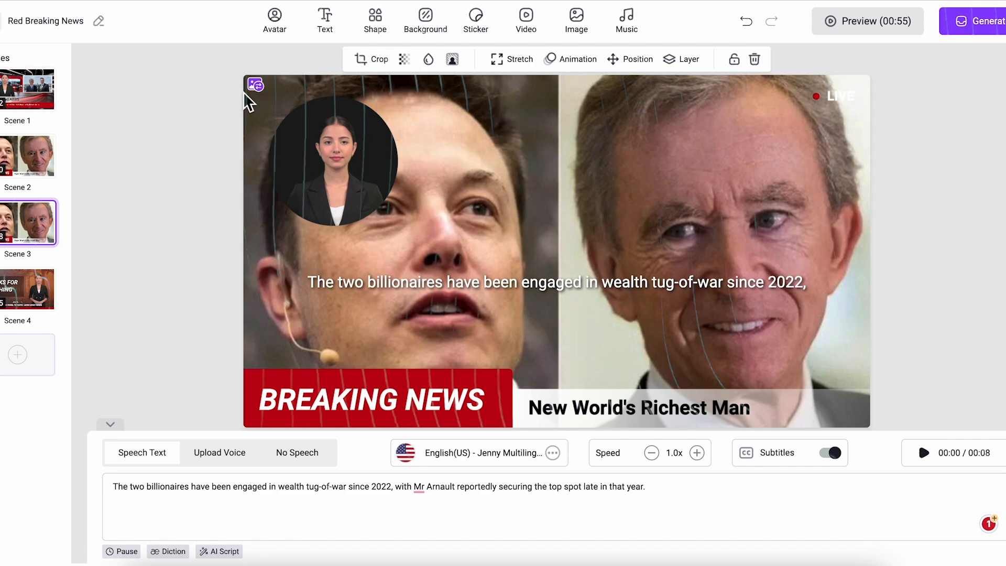
Replace Scene 3's picture with the black-and-white image of both billionaires with the blue Twitter bird, and play the scene.
left_click(252, 86)
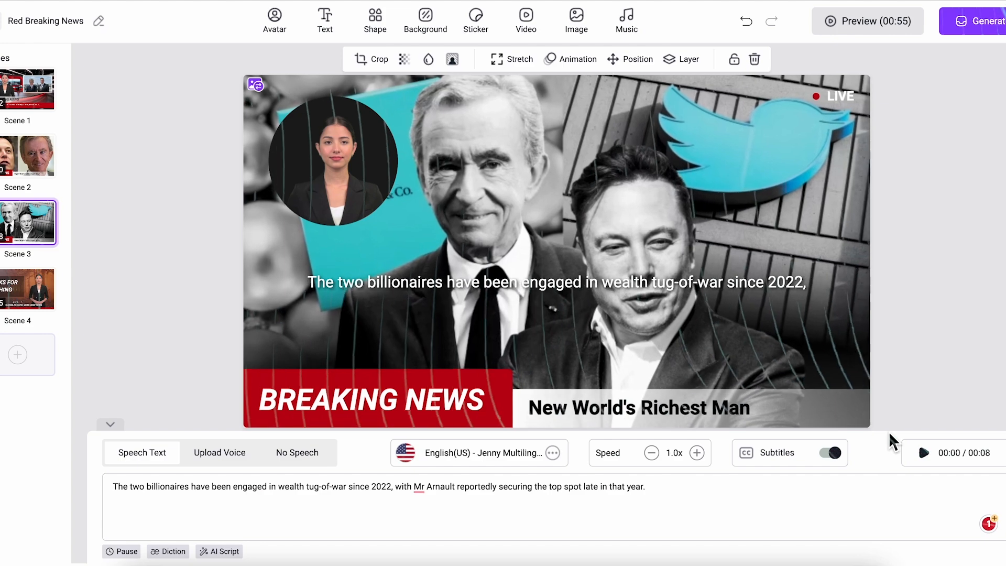
left_click(915, 239)
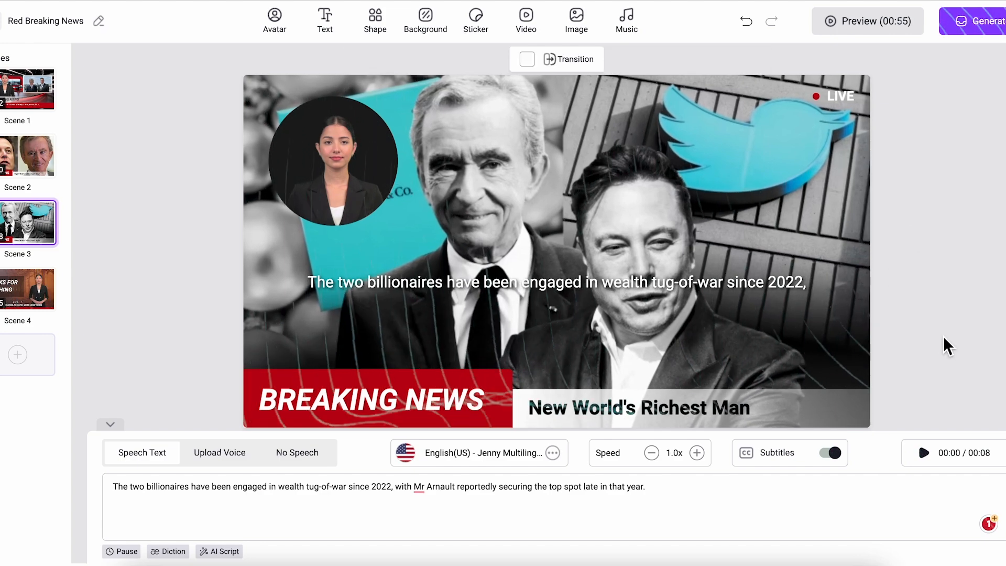
left_click(924, 453)
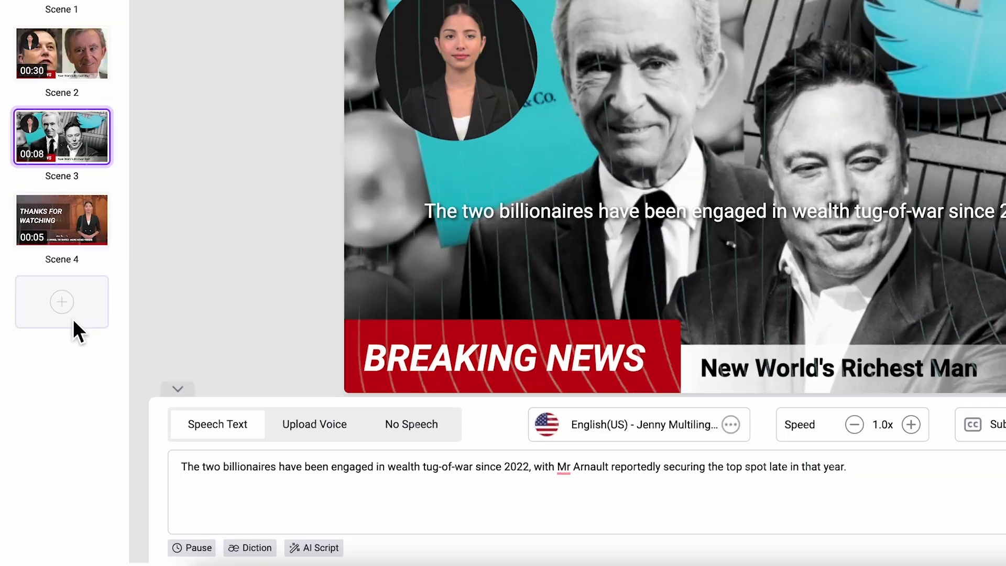
Search the stock templates for "news" and add the split-screen NEWS STUDIO and LIVE FOOTAGE scene from CEO Appointments News after Scene 3.
left_click(67, 372)
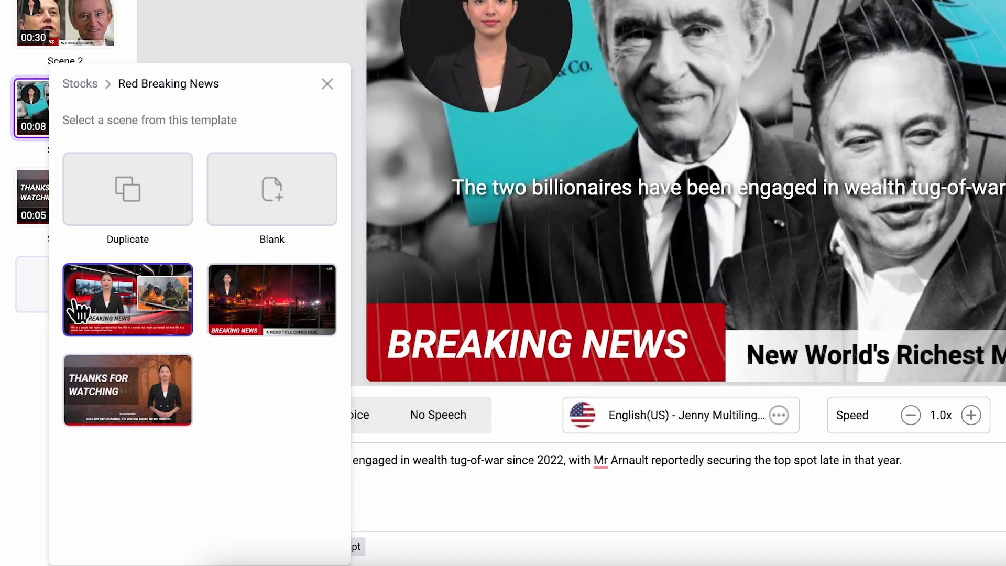
left_click(97, 95)
scroll(200, 281, "down", 6)
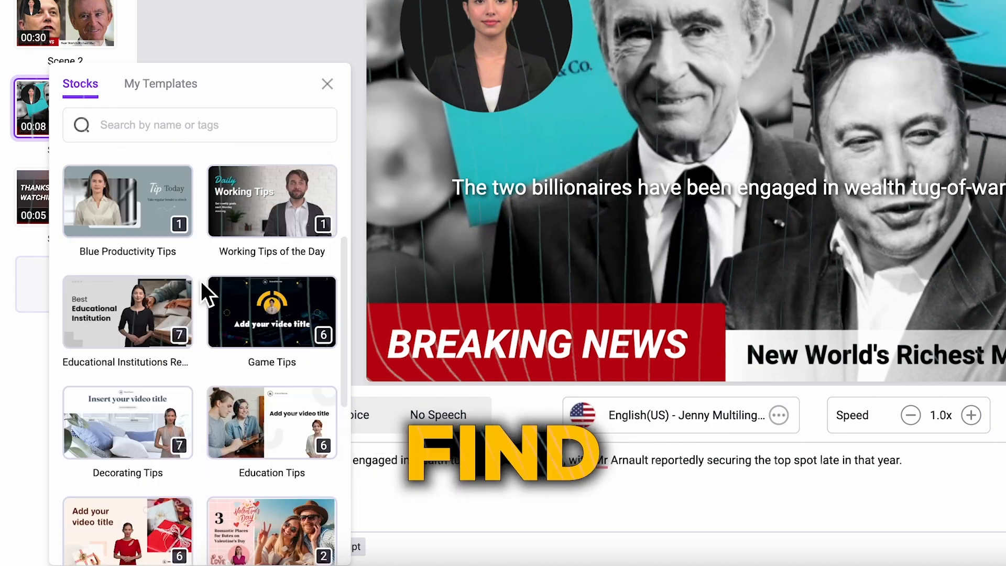
scroll(199, 279, "down", 3)
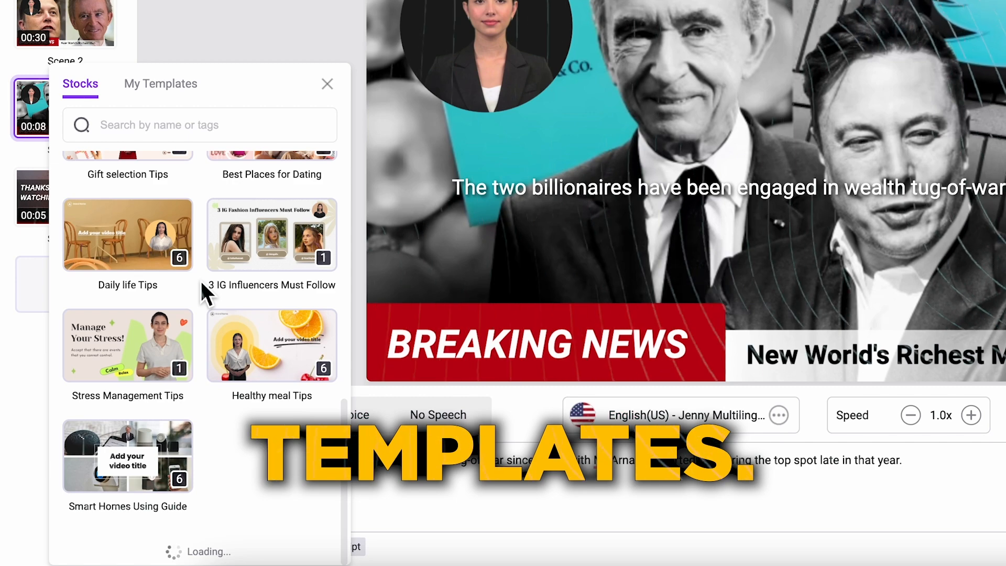
scroll(200, 281, "up", 9)
left_click(209, 131)
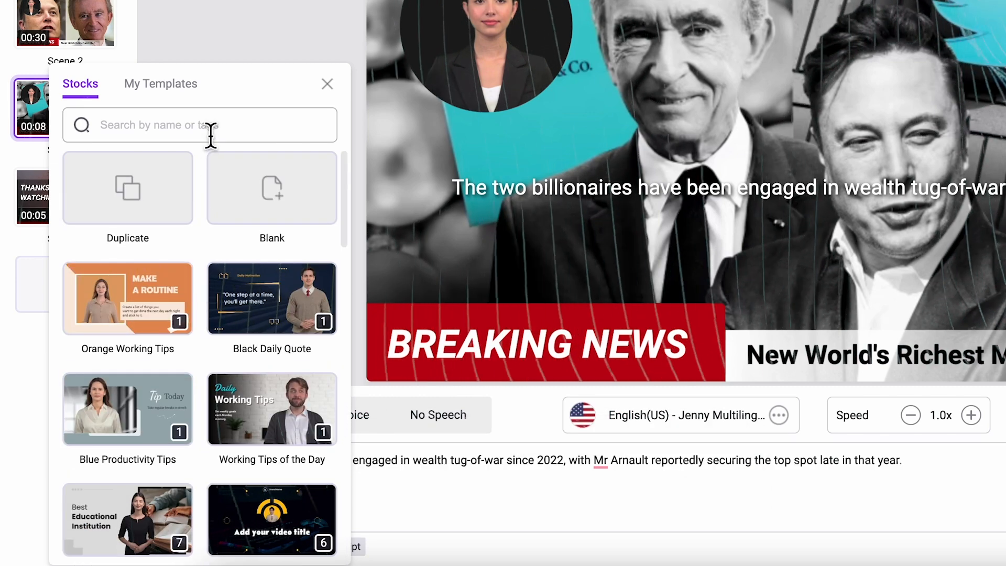
type("news")
scroll(204, 309, "down", 9)
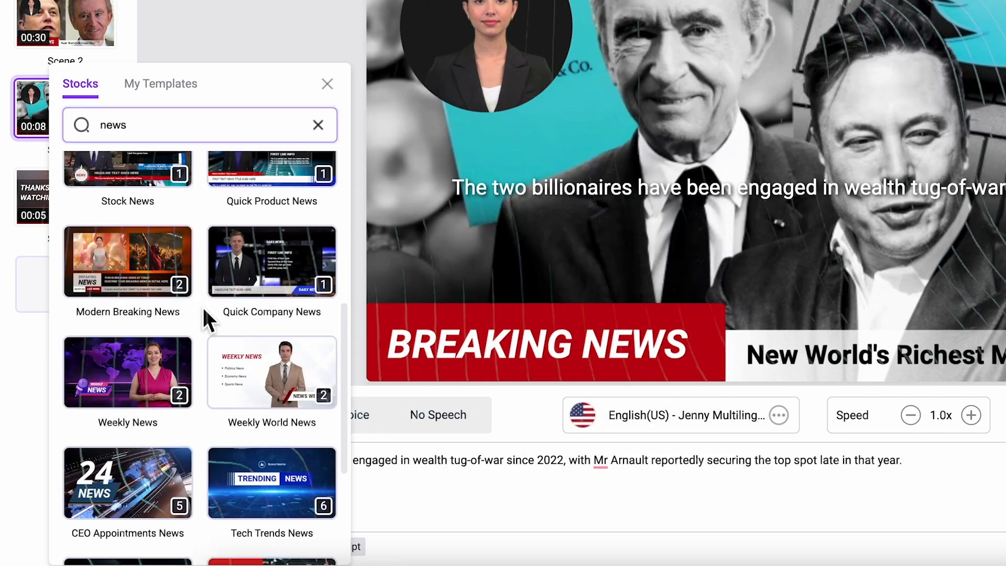
scroll(203, 307, "down", 1)
left_click(206, 298)
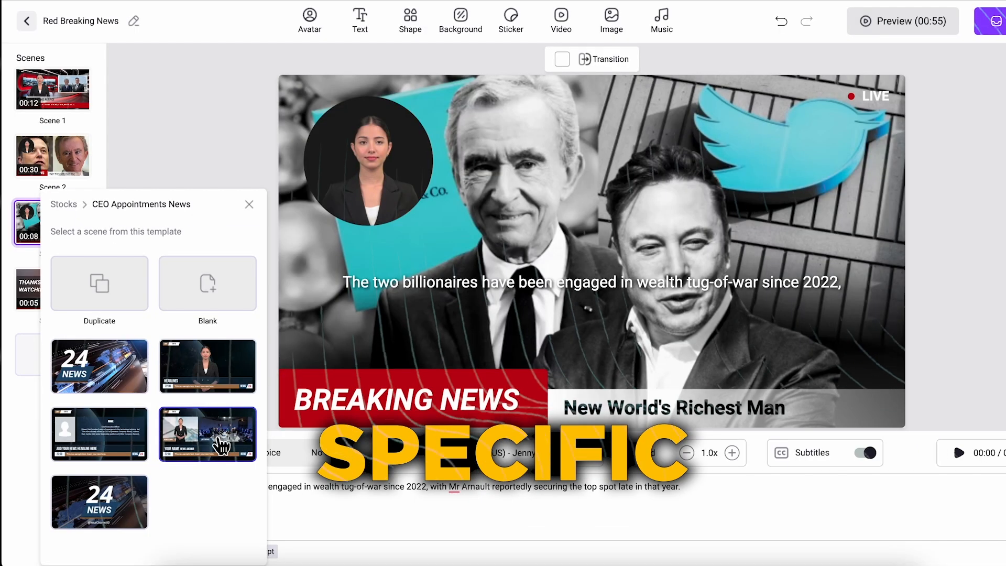
left_click(286, 398)
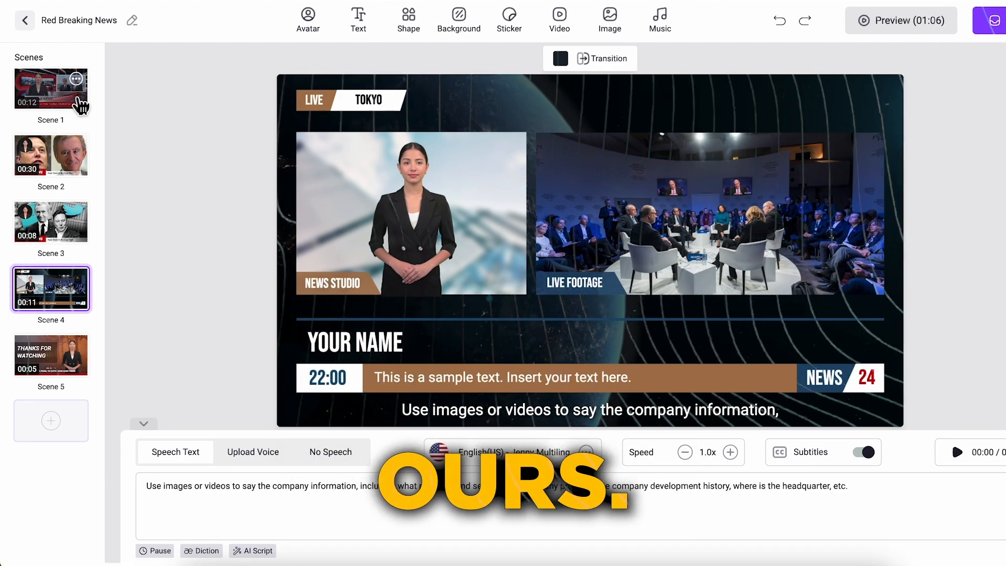
Copy the hex color code #bc0014 of the red headline bar in Scene 1.
left_click(76, 102)
left_click(428, 416)
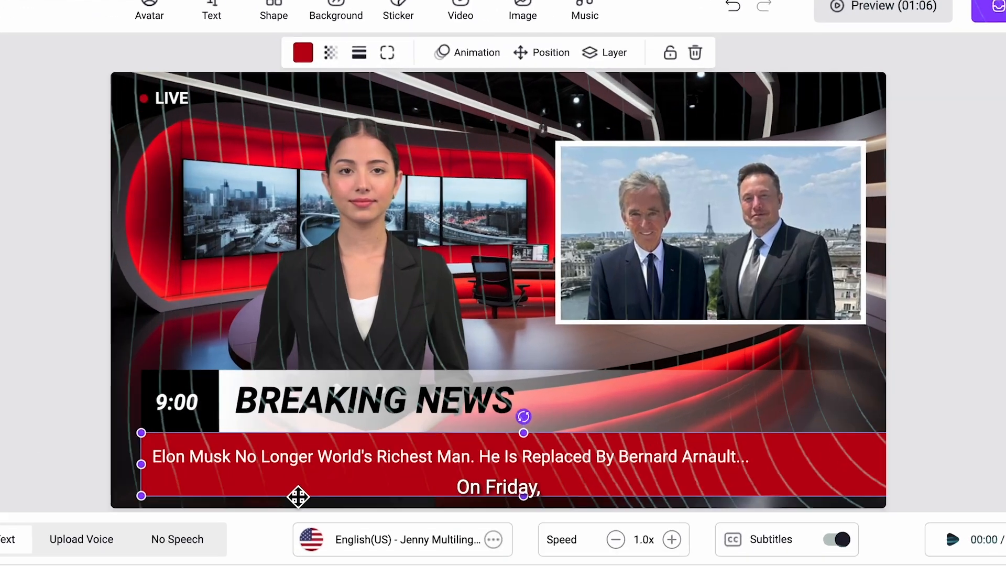
left_click(432, 58)
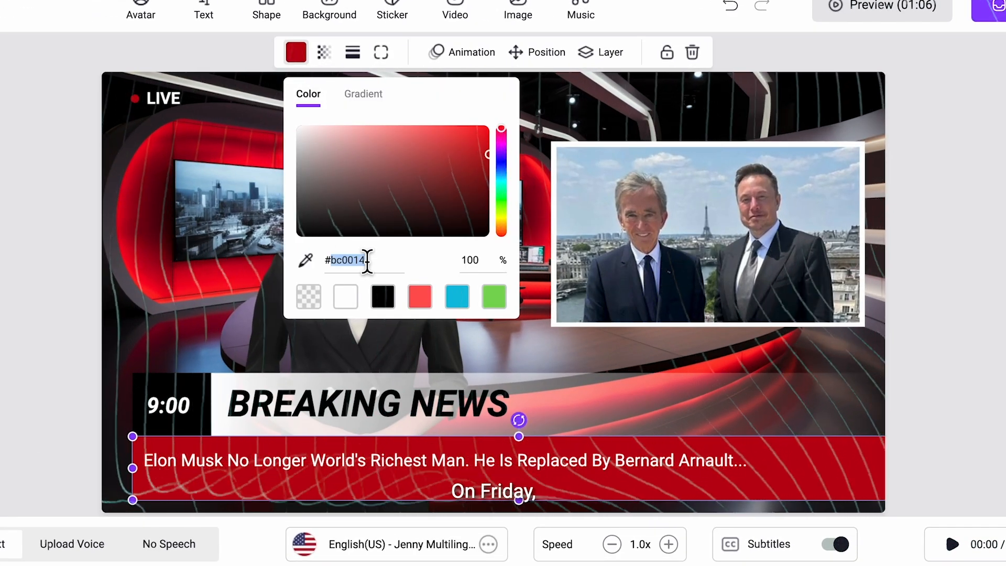
right_click(366, 261)
left_click(417, 361)
left_click(20, 169)
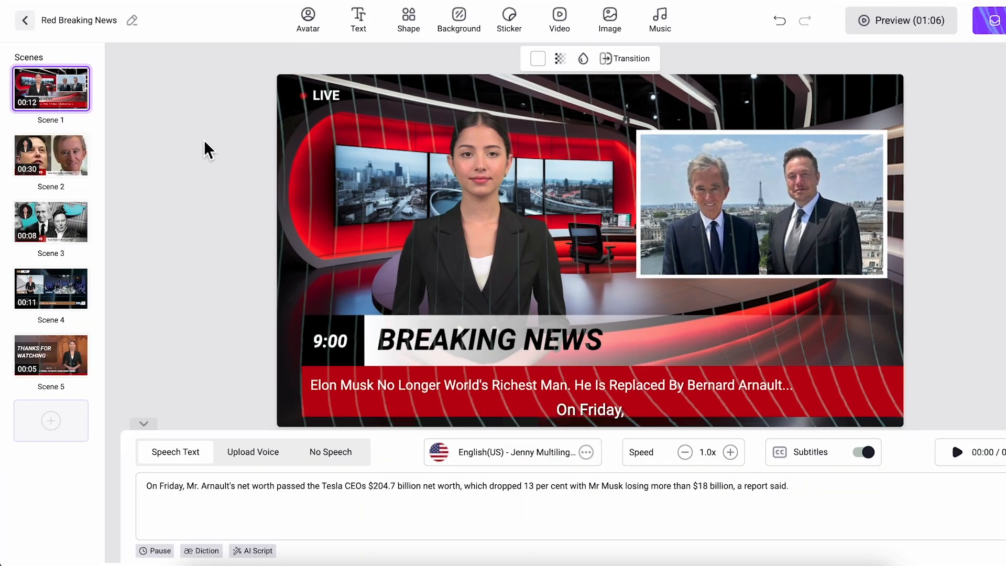
Set the brown ticker bar in Scene 4 to the color #bc0014.
left_click(49, 292)
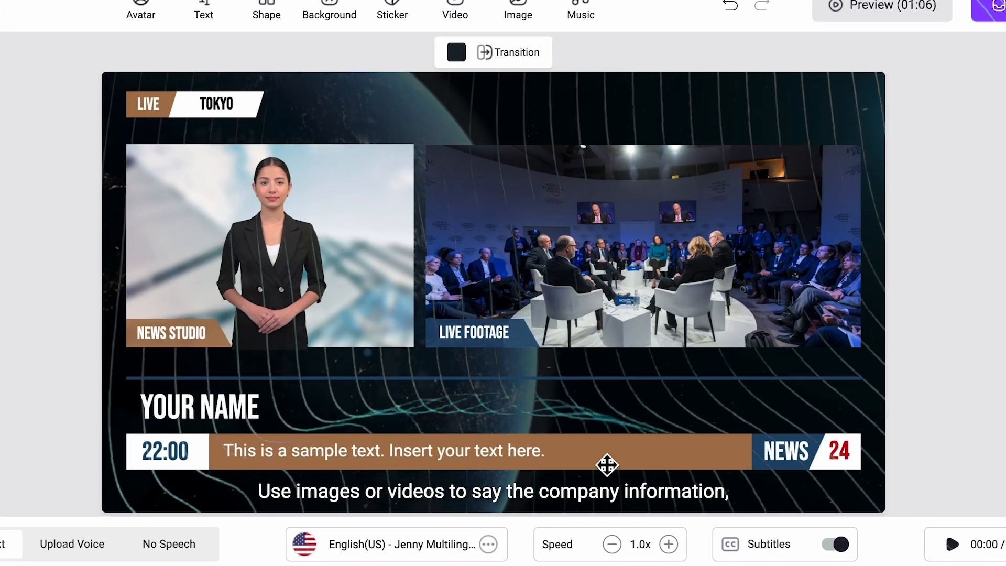
left_click(334, 55)
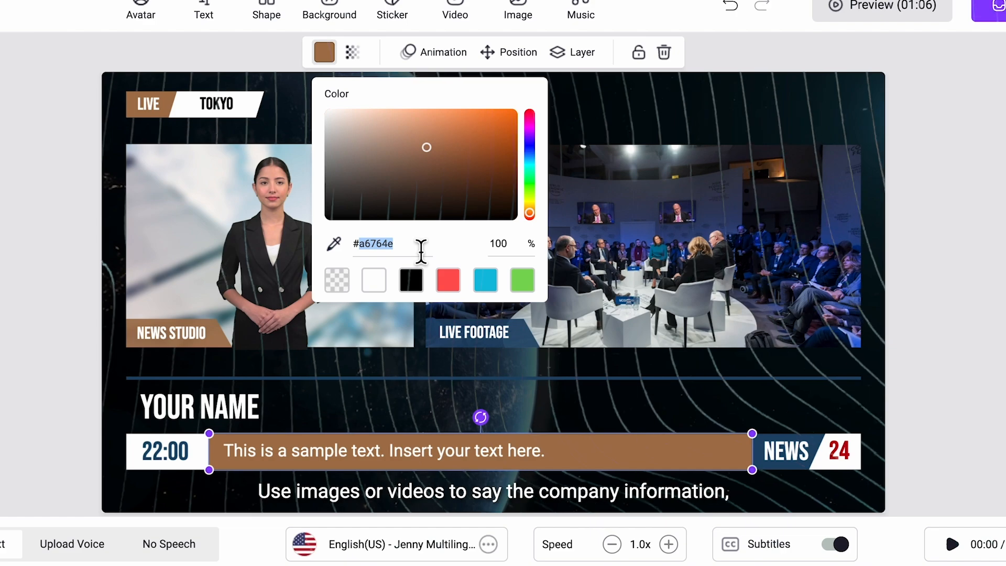
right_click(422, 248)
left_click(464, 376)
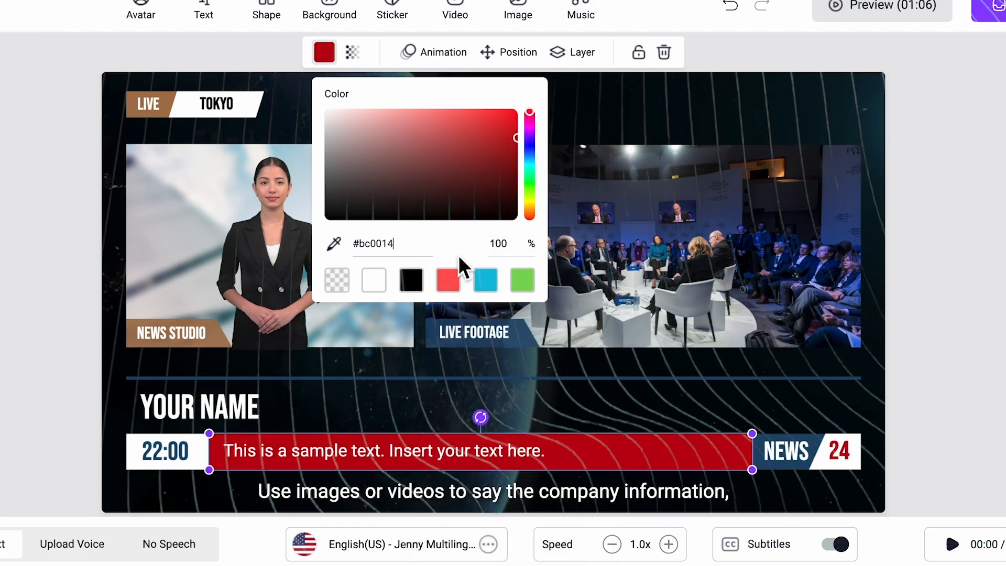
Delete the TOKYO label and the shapes behind it and LIVE in Scene 4, and shift the LIVE text slightly left.
left_click(260, 117)
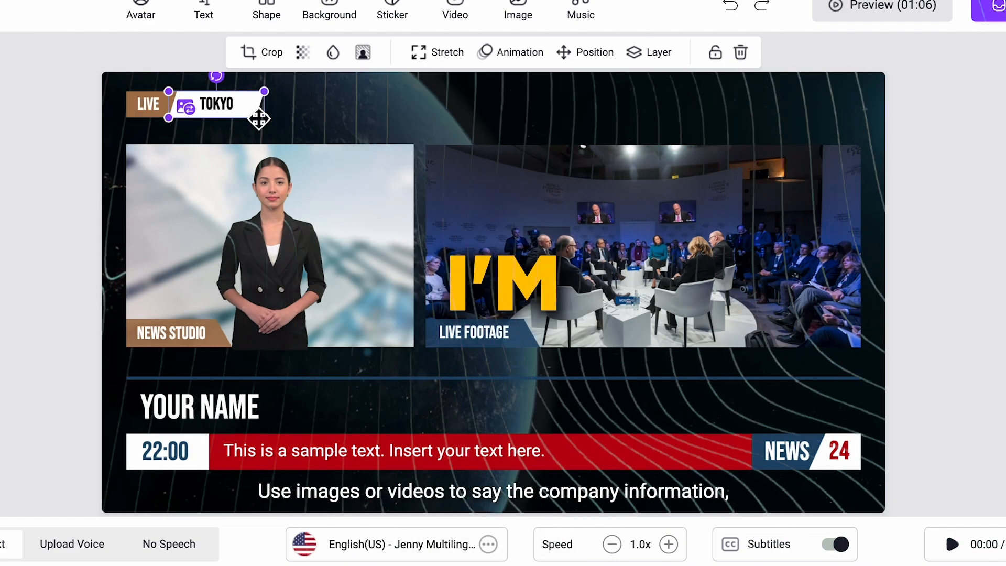
key("Delete")
left_click(220, 114)
key("Delete")
left_click(179, 103)
key("Delete")
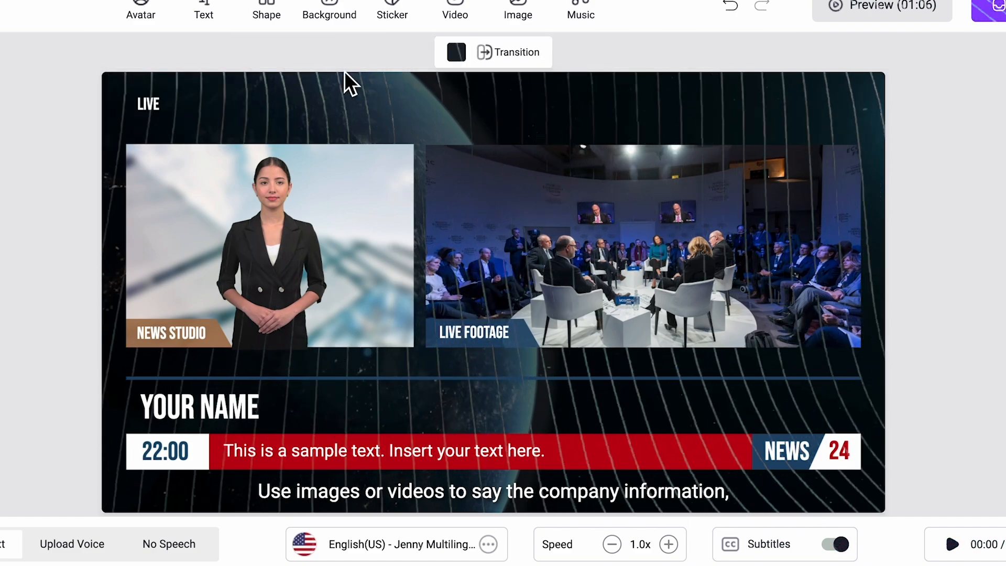
left_click_drag(180, 108, 148, 115)
left_click(47, 191)
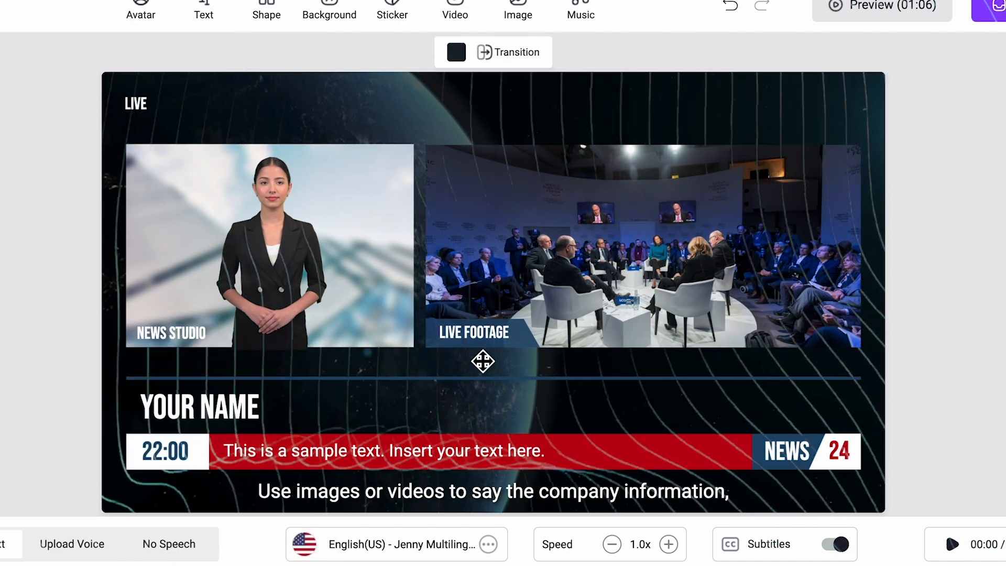
Change the NEWS label beside the 24 to TDD, and move the subtitles above the red ticker bar.
left_click(599, 435)
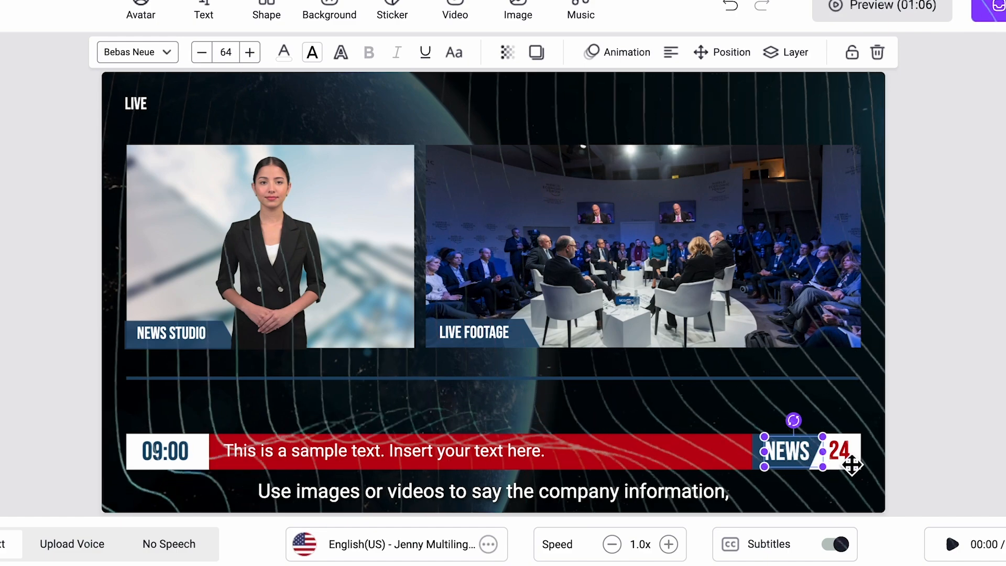
type("TDD")
left_click(795, 461)
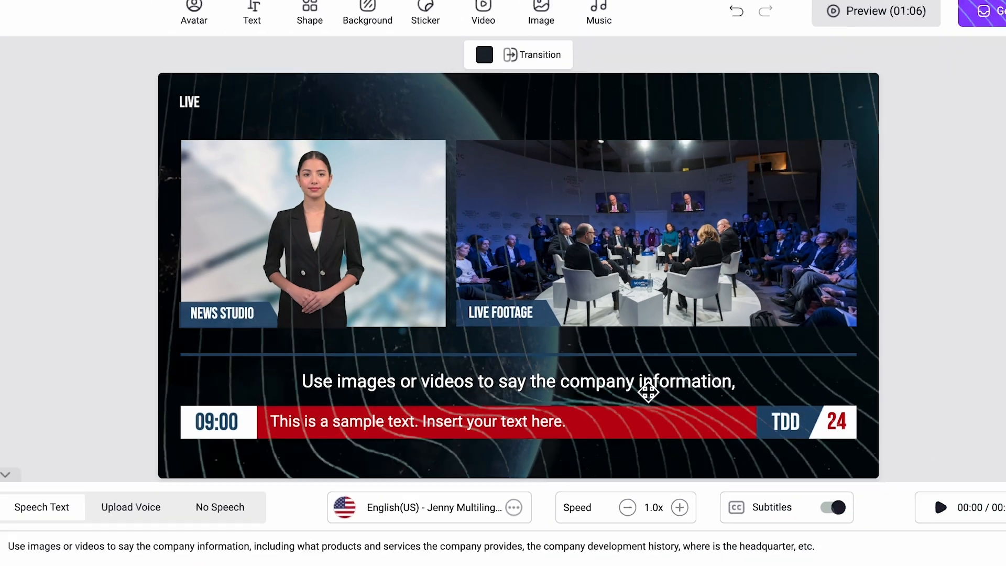
Copy the article's paragraph on LVMH's and Tesla's market caps and replace Scene 4's speech text with it.
left_click(634, 420)
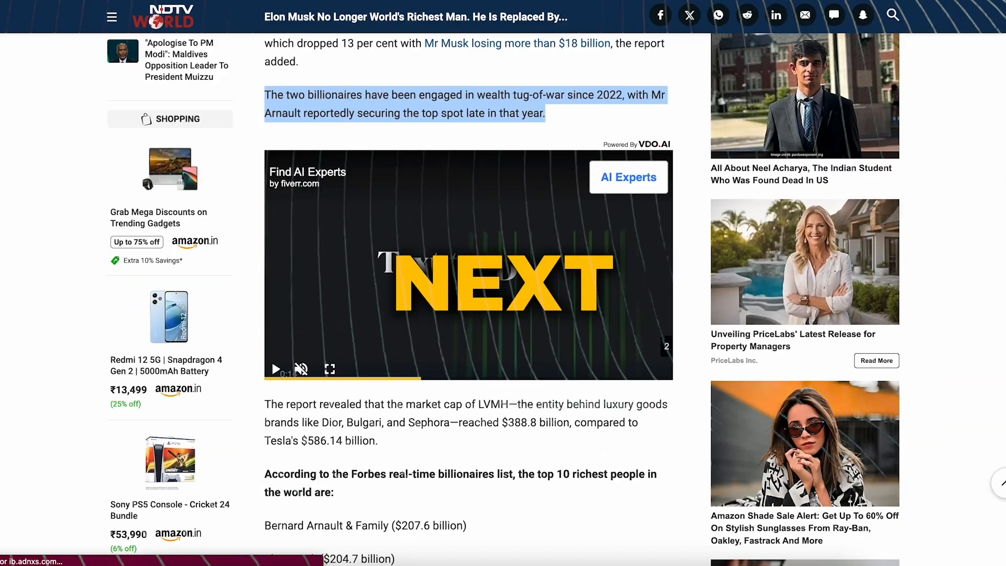
scroll(359, 112, "down", 1)
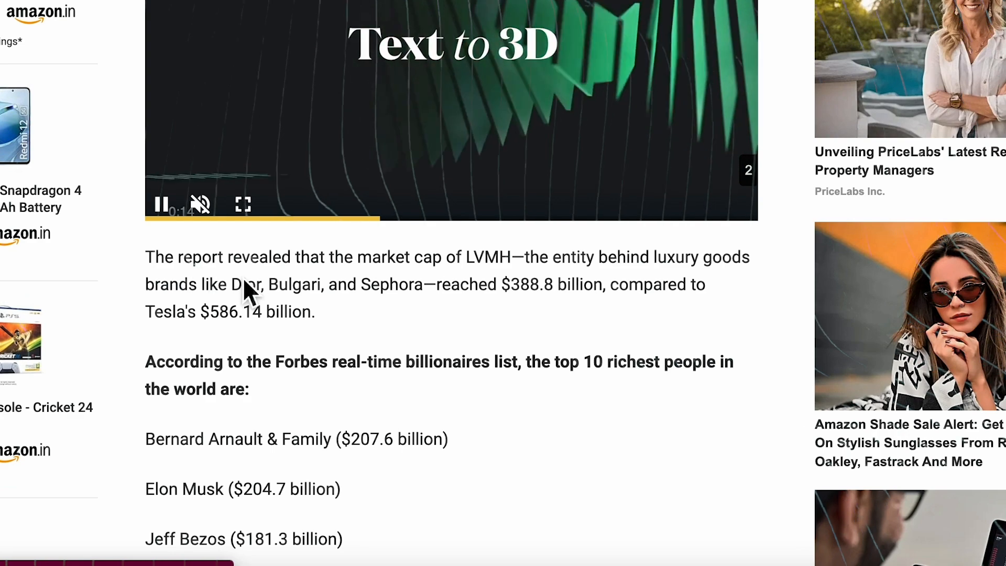
mouse_move(266, 354)
left_mouse_down()
mouse_move(343, 371)
mouse_move(263, 355)
left_mouse_up()
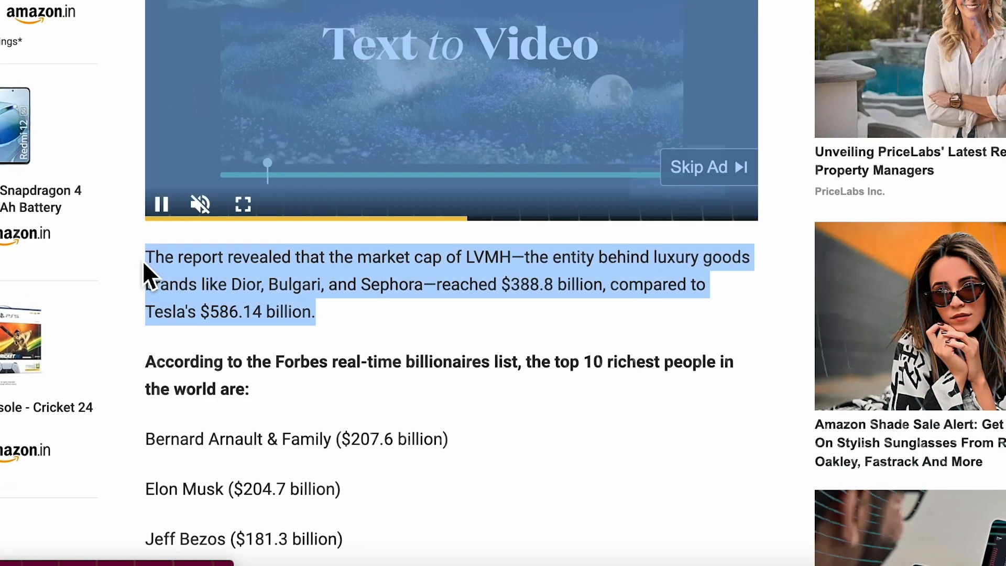
right_click(212, 286)
left_click(249, 312)
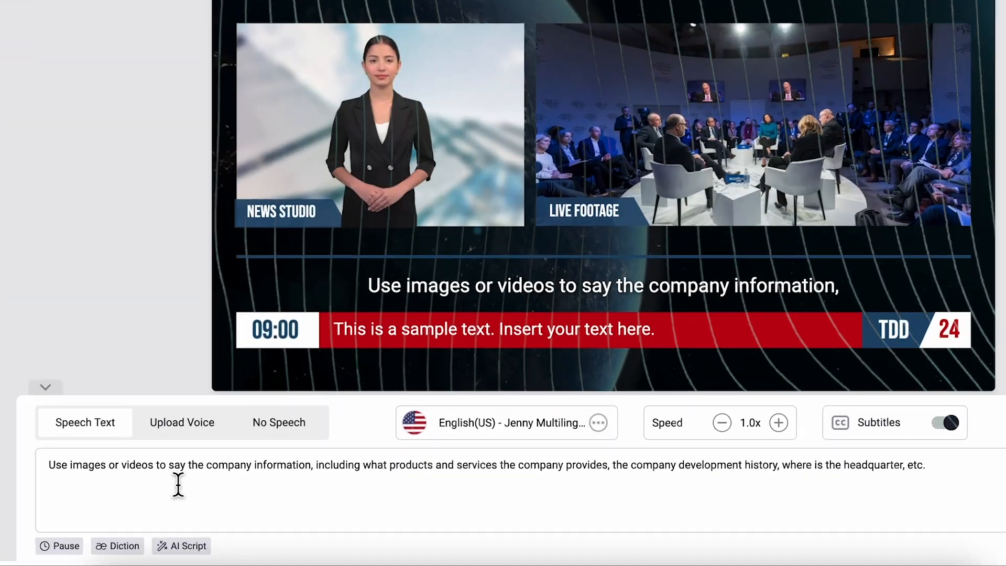
triple_click(249, 486)
key("BackSpace")
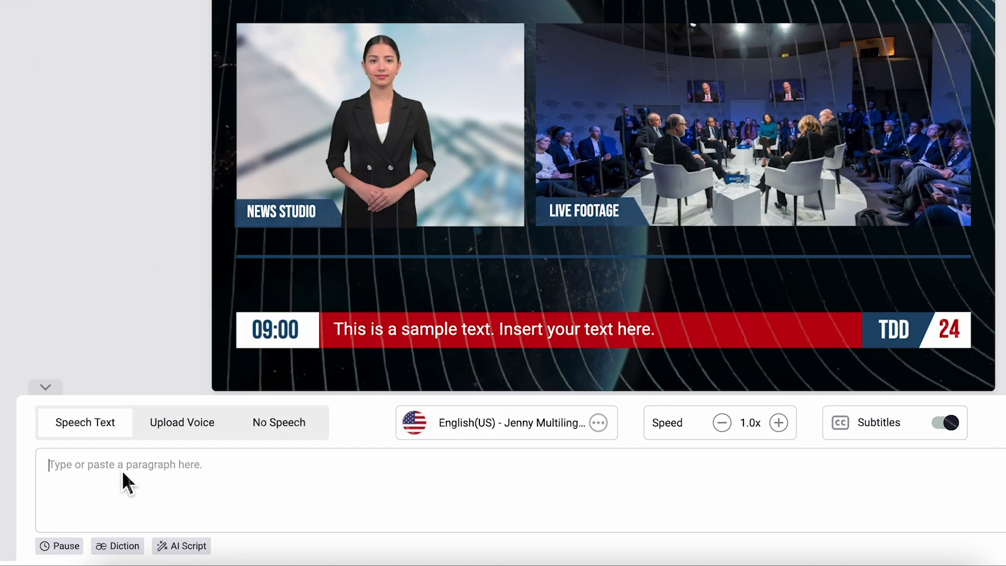
key("ctrl+v")
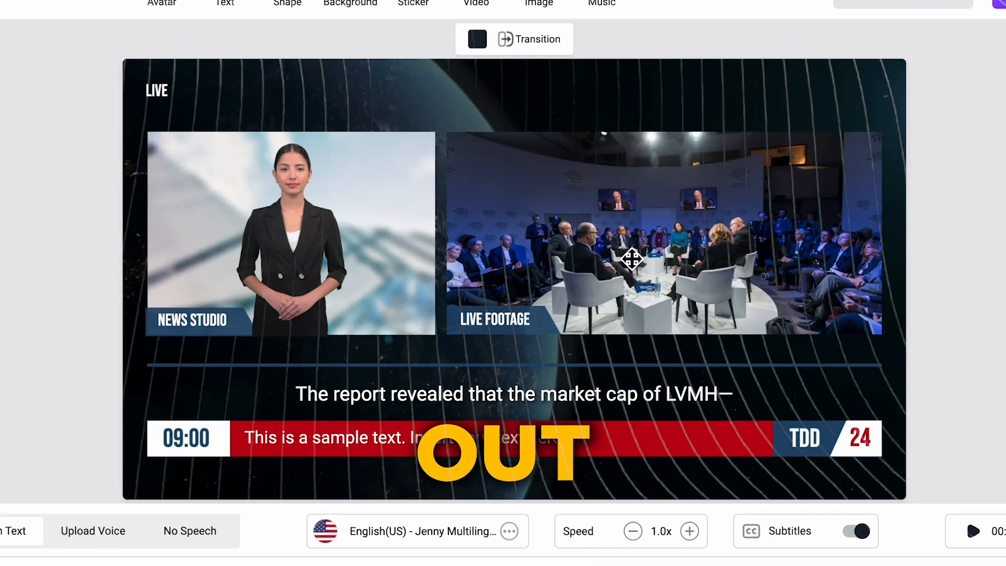
Replace Scene 4's live footage picture with the Bernard Arnault luxury-brand logos image, and shrink it to the studio picture's height.
left_click(676, 254)
left_click(462, 145)
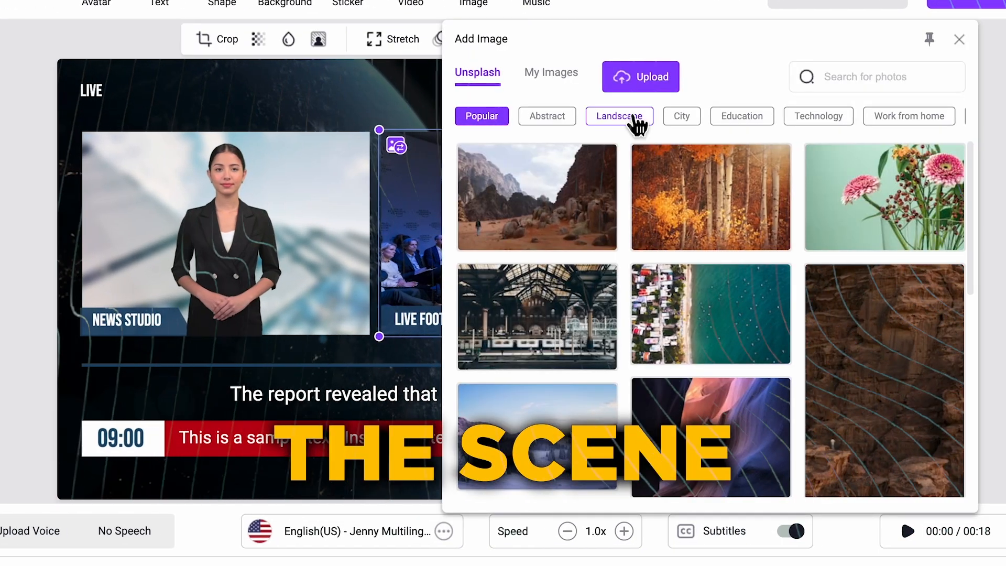
left_click(649, 90)
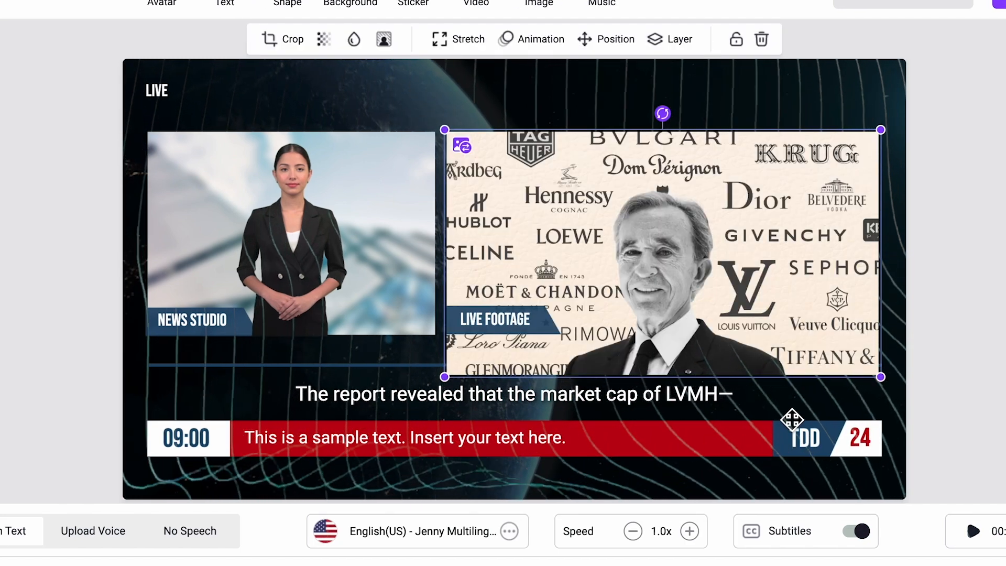
left_click_drag(880, 376, 827, 311)
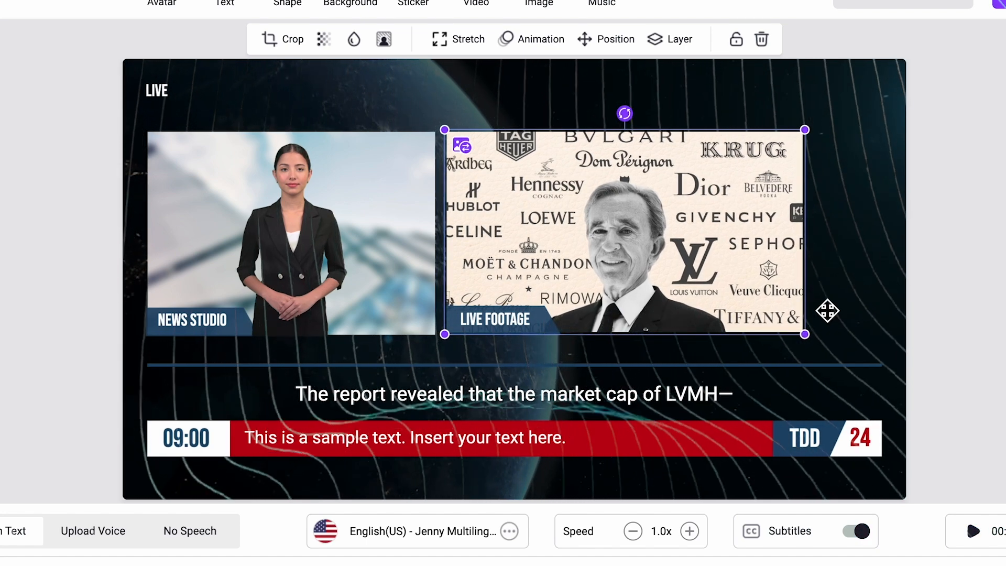
Change the LIVE FOOTAGE caption on the logos picture to SOURCE IMAGE.
left_click(606, 323)
left_click_drag(532, 321, 454, 319)
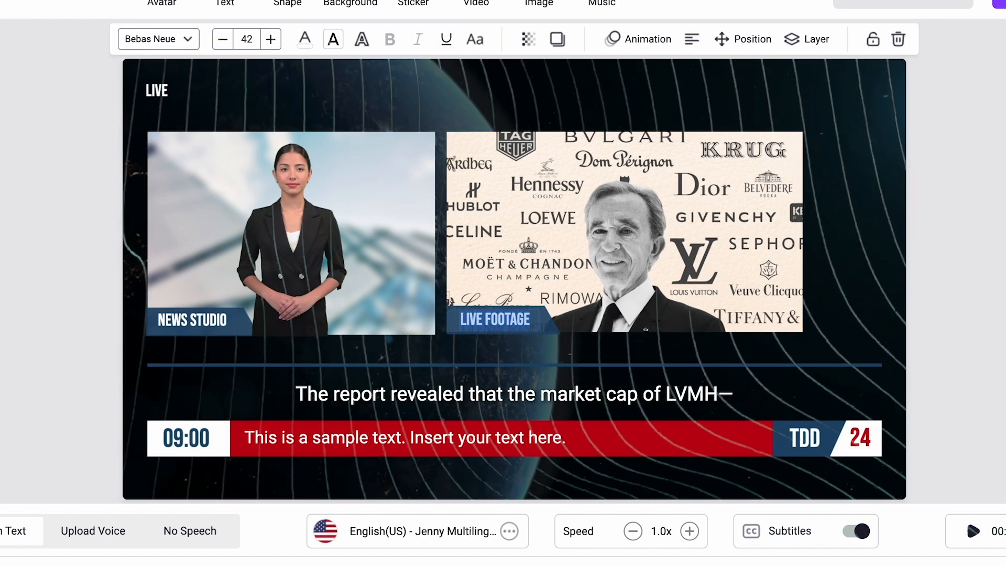
type("IMAGE")
left_click(466, 327)
type("SOURCE")
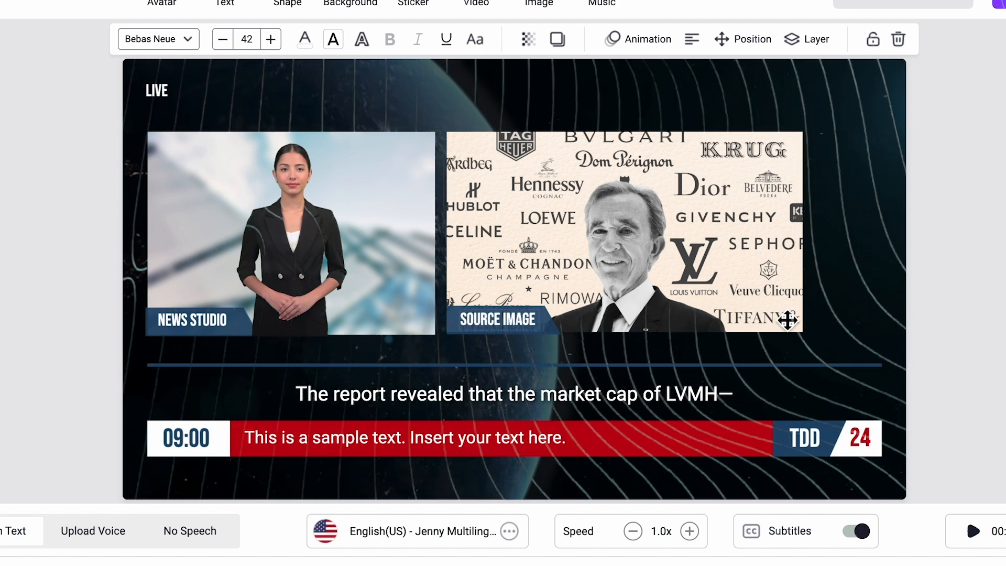
left_click(988, 252)
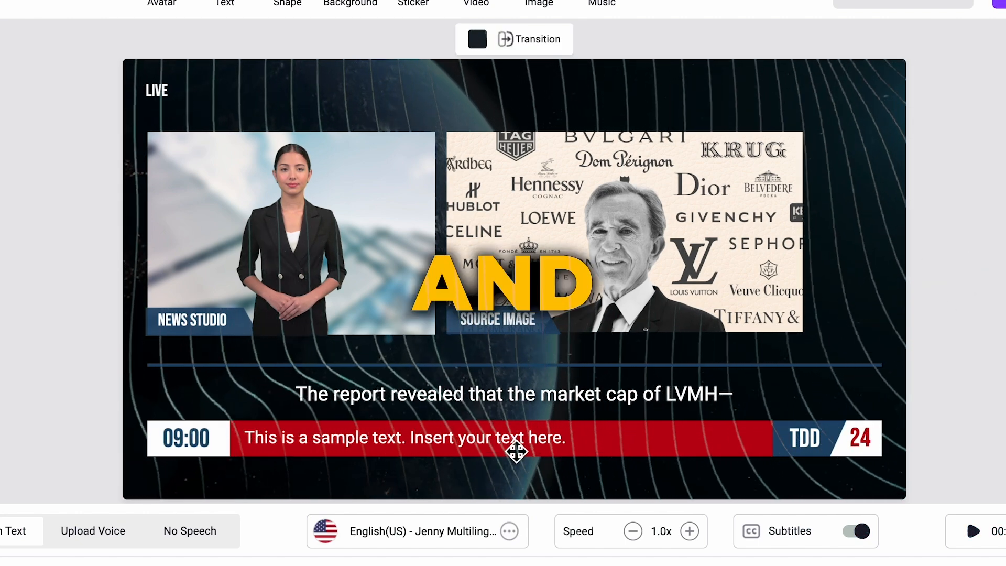
Replace the sample text in Scene 4's red ticker bar with "According to the Forbes real-time billionaires list" copied from the article.
left_click(516, 452)
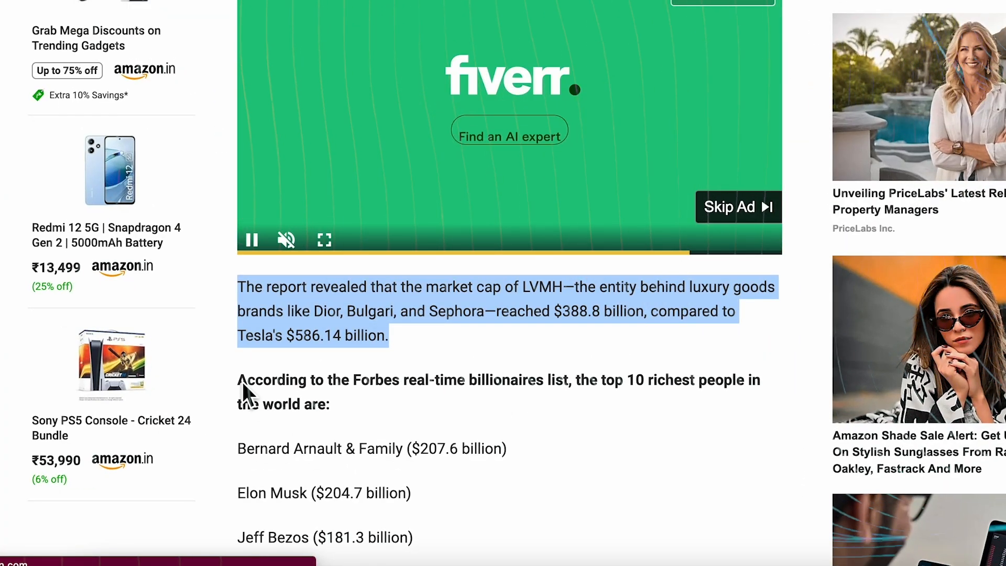
left_click_drag(244, 391, 573, 388)
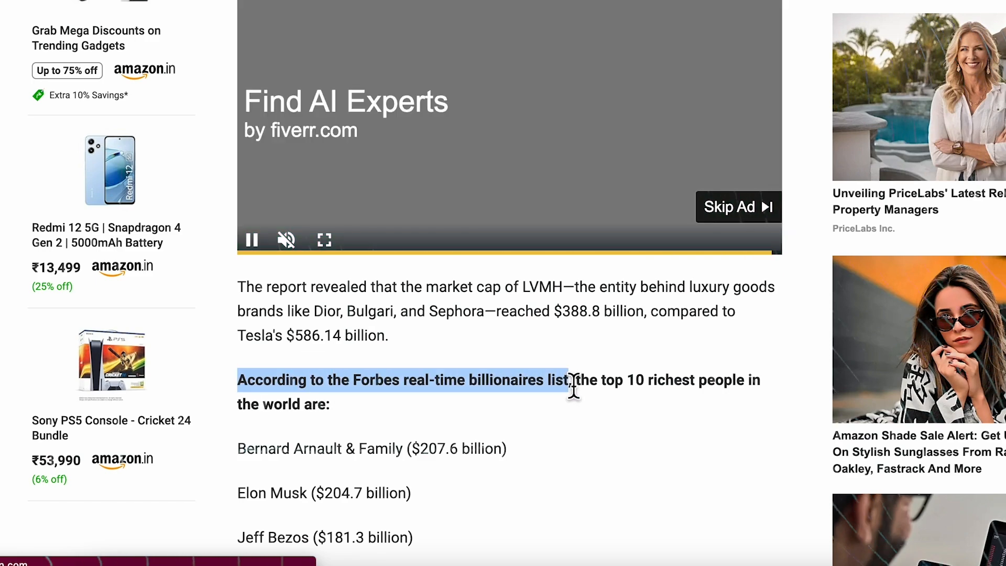
right_click(566, 380)
left_click(629, 348)
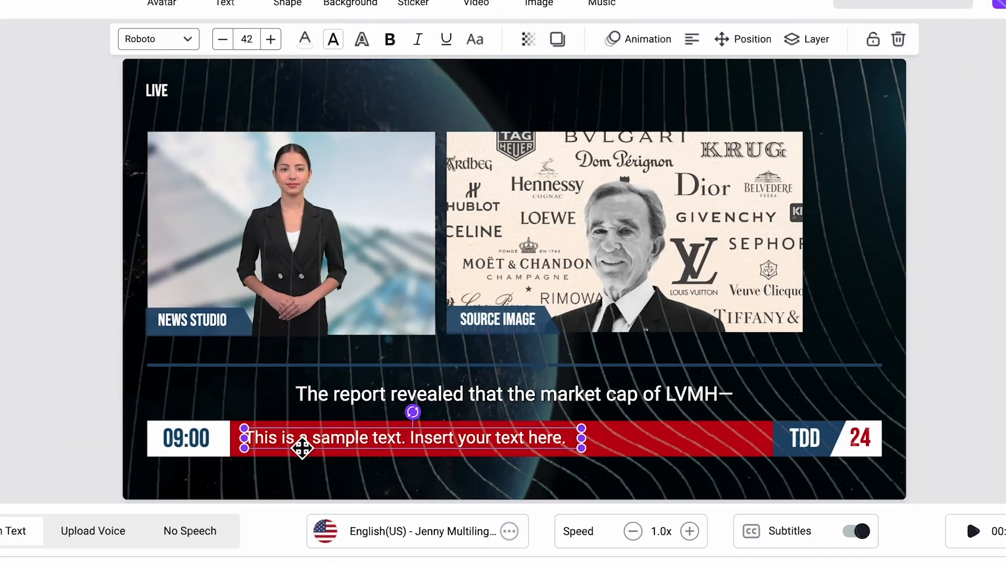
double_click(417, 386)
key("ctrl+v")
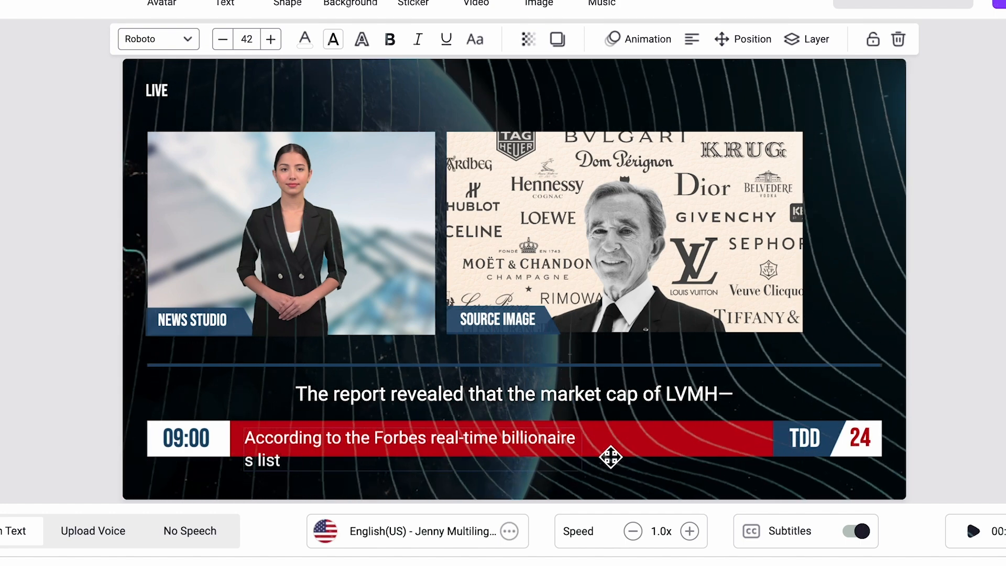
left_click(580, 480)
left_click(330, 446)
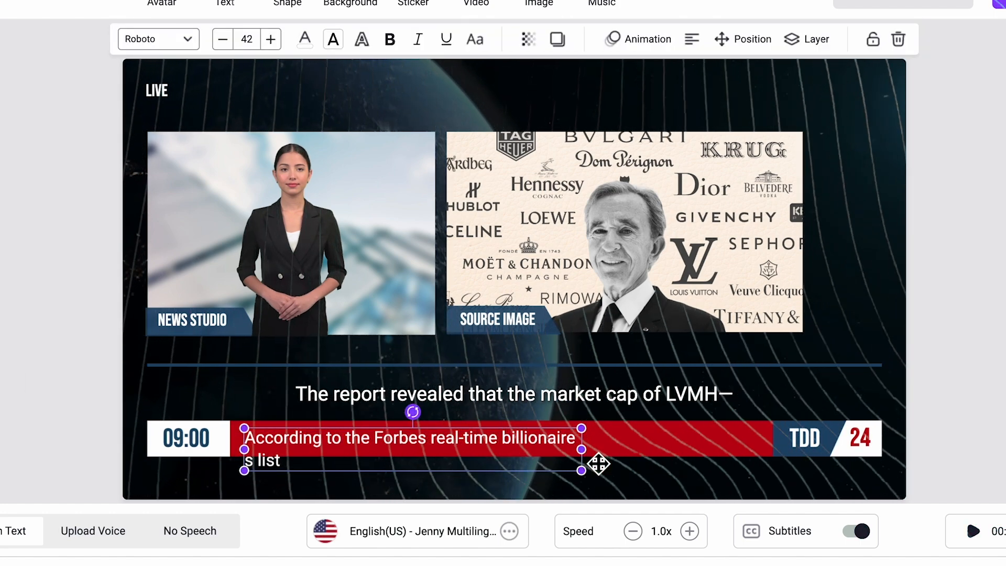
Widen the red ticker's text box so the sentence fits on one line, and append "announched" to the sentence.
left_click_drag(595, 462, 726, 443)
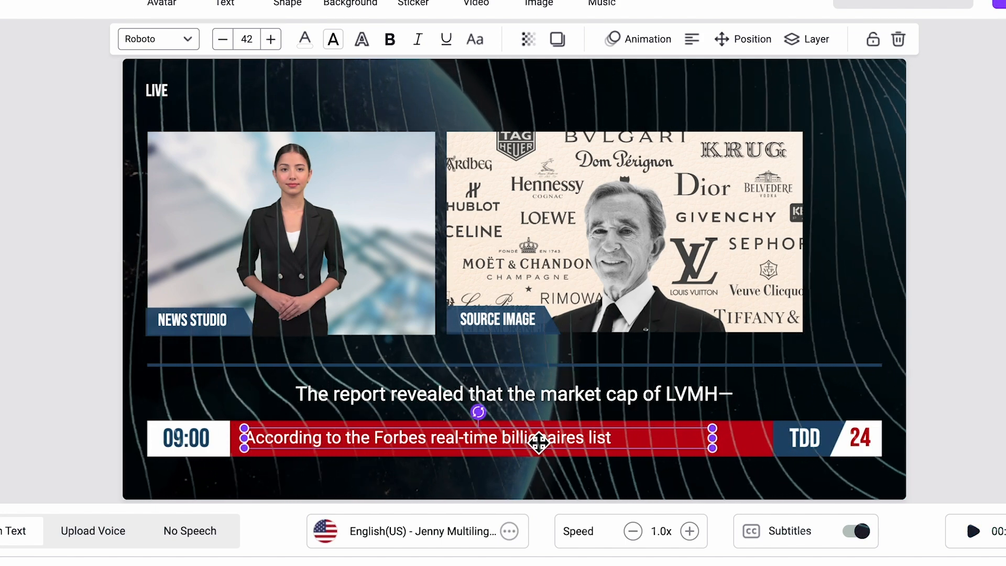
double_click(564, 445)
left_click(654, 448)
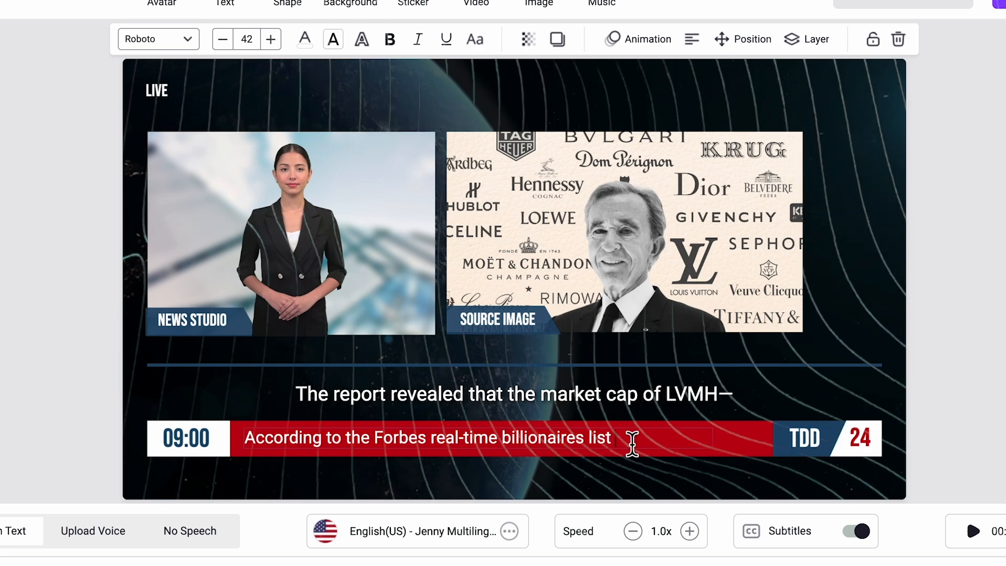
type("announched")
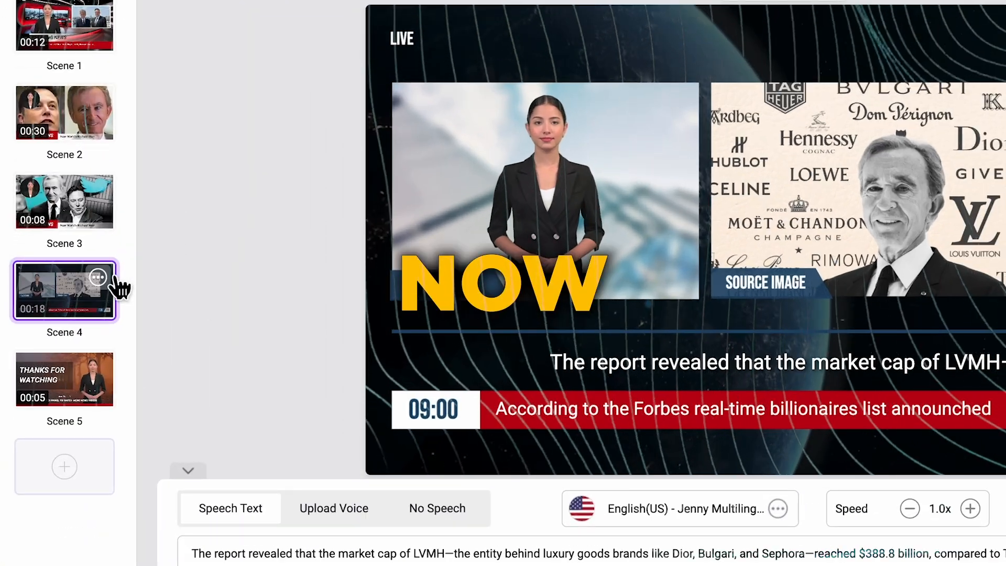
Duplicate Scene 4 and replace the copy's speech text with the article's paragraph on the Bloomberg Billionaires Index ranking Musk richest.
left_click(98, 277)
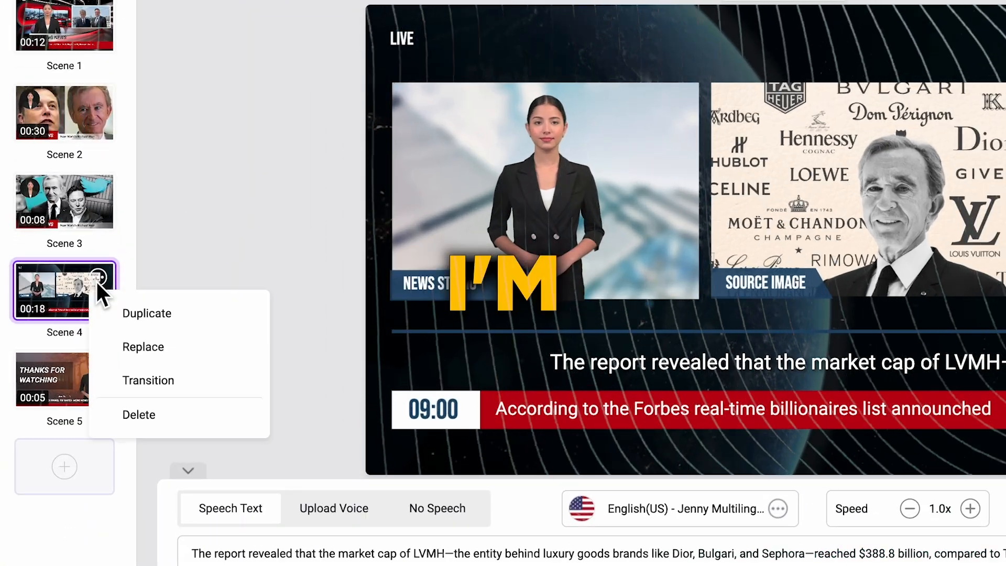
left_click(149, 313)
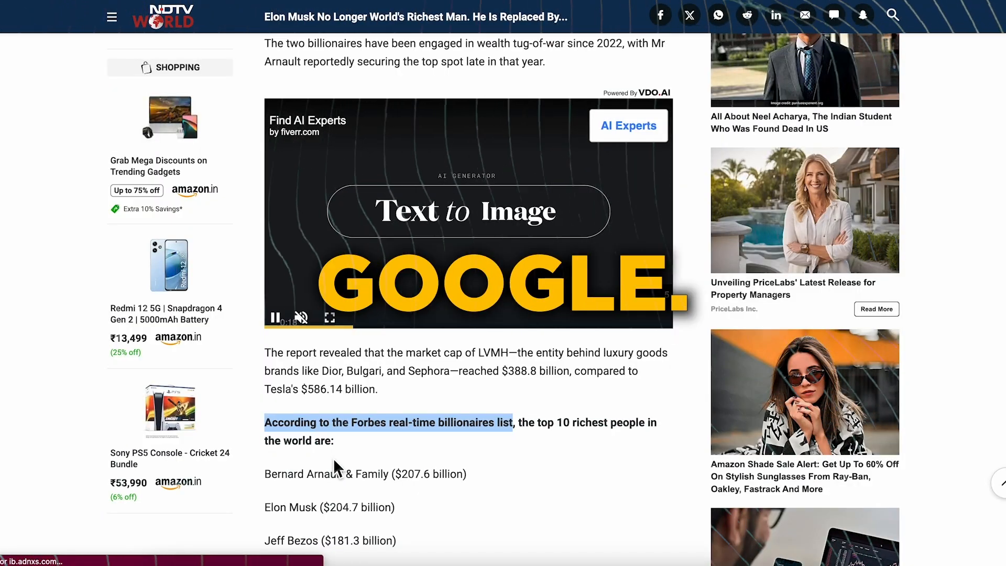
scroll(333, 458, "down", 5)
left_click(482, 291)
scroll(482, 291, "down", 8)
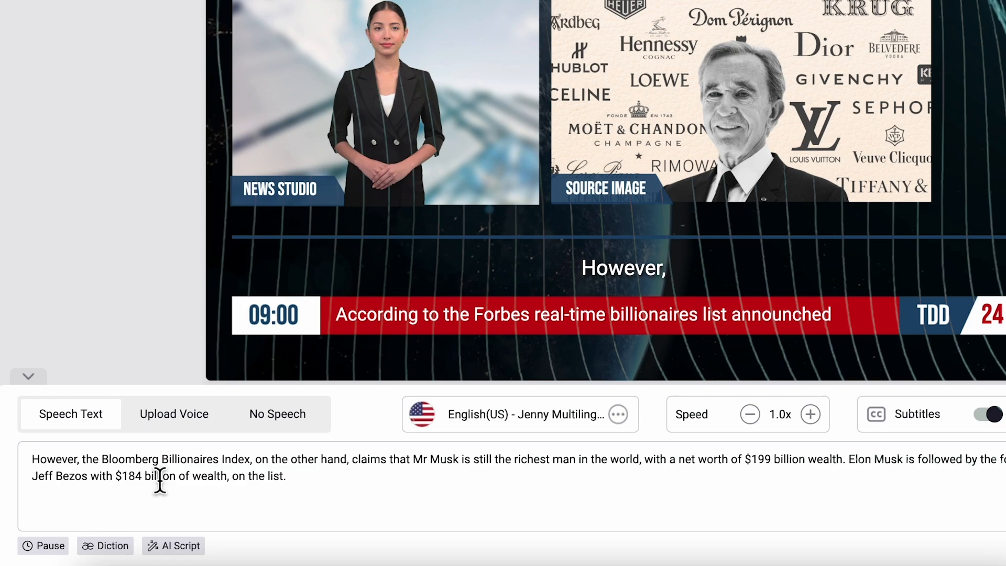
Set the copy's ticker to "Bloomberg Billionaires Index still consider Mr. Musk the richest" and replace its source image with an Elon Musk picture.
left_click_drag(101, 459, 249, 459)
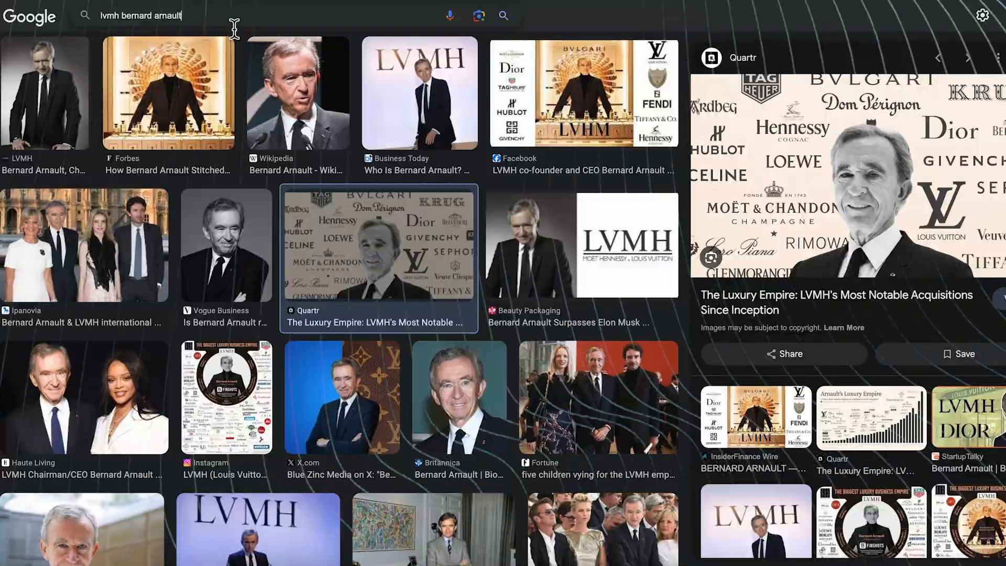
type("elon mus")
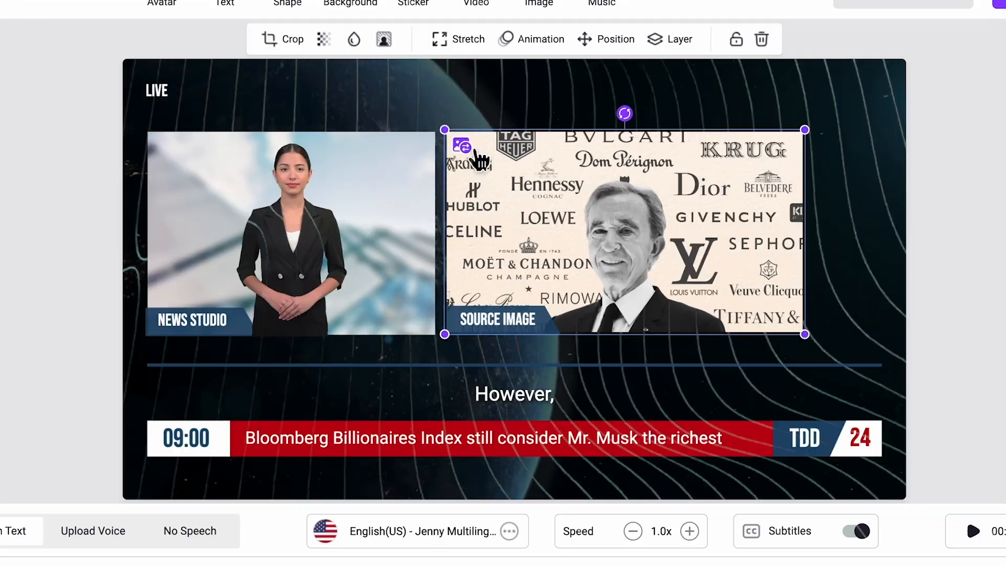
Copy the article's sentences on Arnault's third place and $200 billion fortune into the speech text, and remove the blank line between them.
left_click_drag(218, 310, 512, 404)
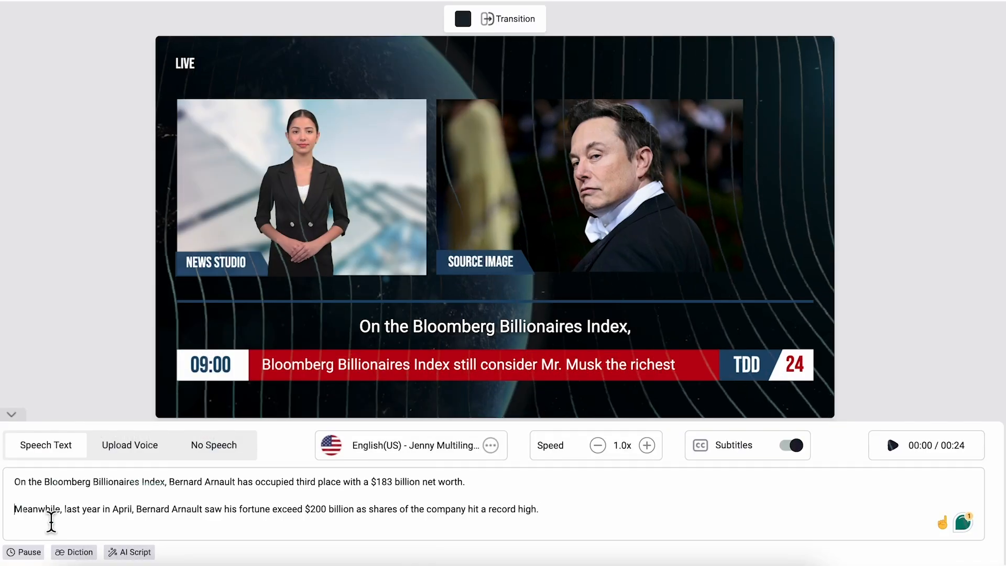
key("BackSpace")
key("BackSpace")
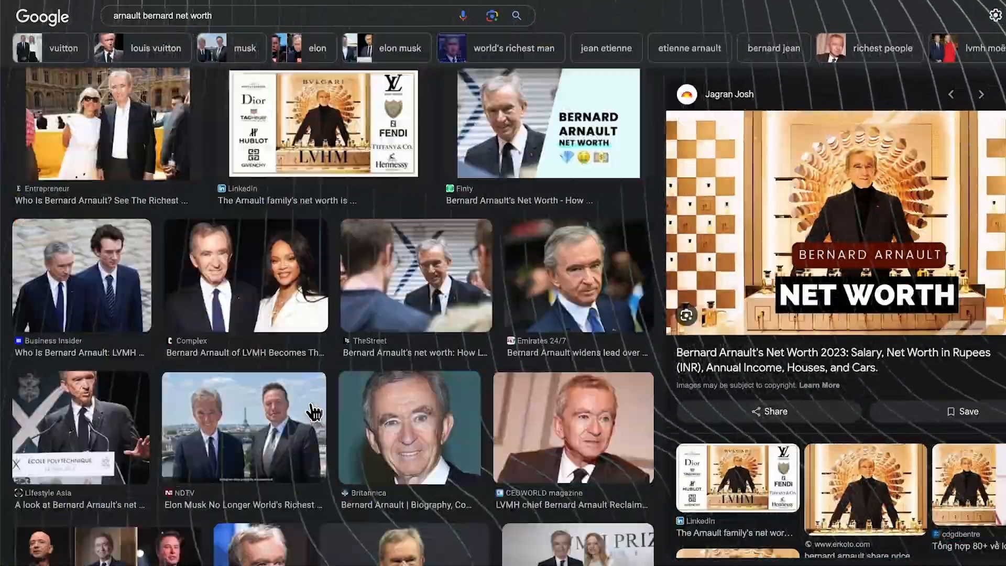
Look through the "arnault bernard net worth" image results for a suitable picture of Bernard Arnault.
scroll(370, 347, "down", 10)
scroll(370, 347, "down", 5)
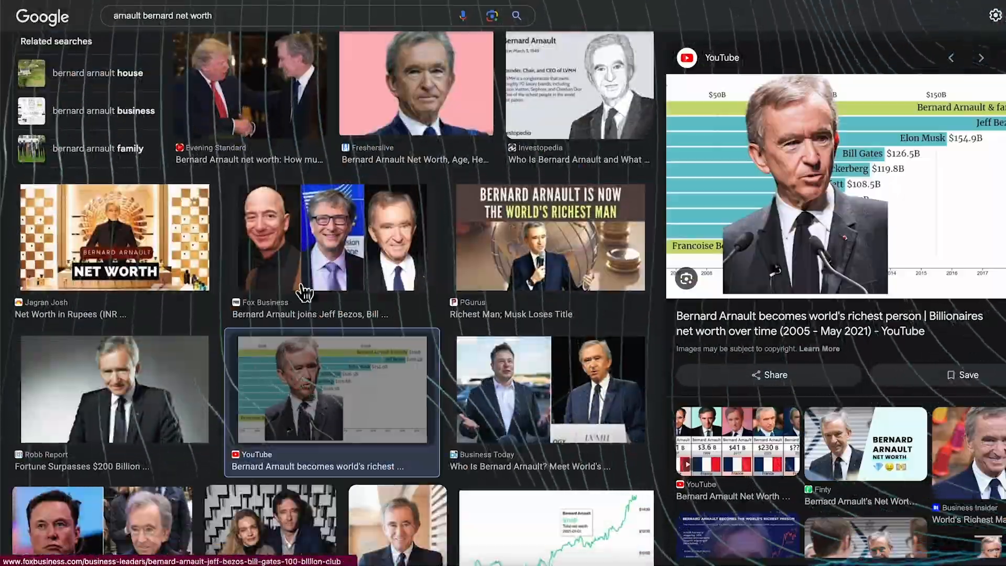
scroll(304, 291, "down", 5)
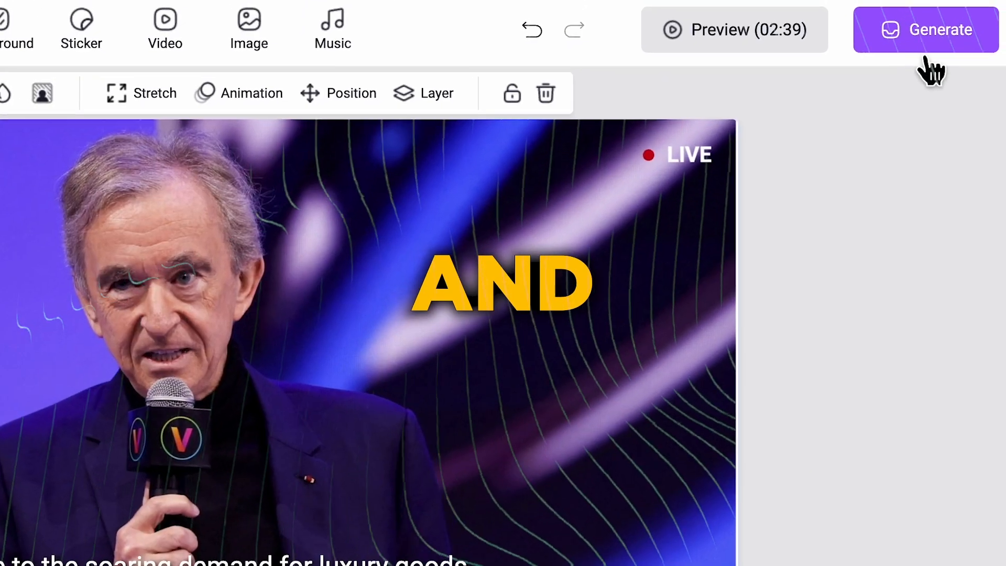
Generate the finished news video and play the result.
left_click(945, 31)
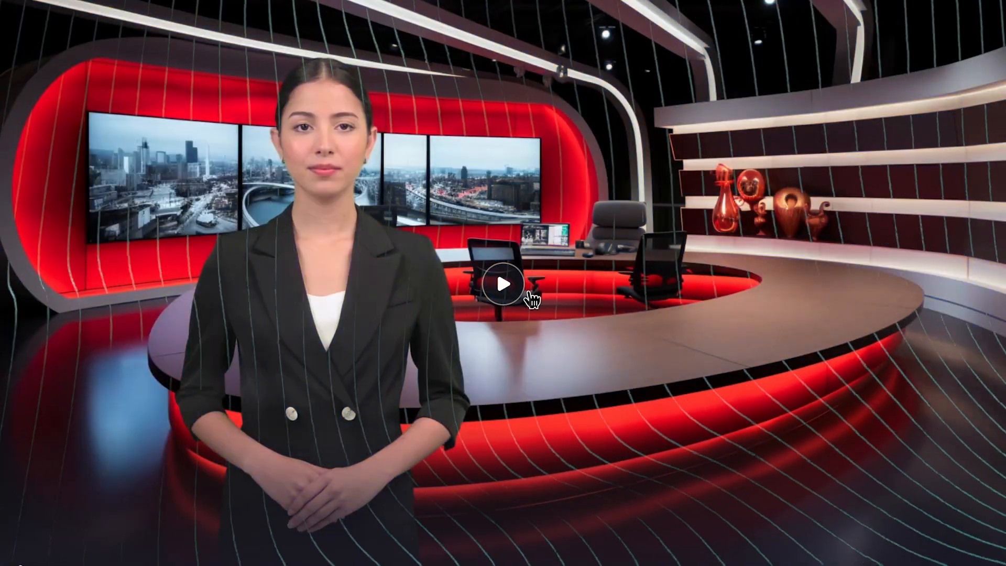
left_click(513, 286)
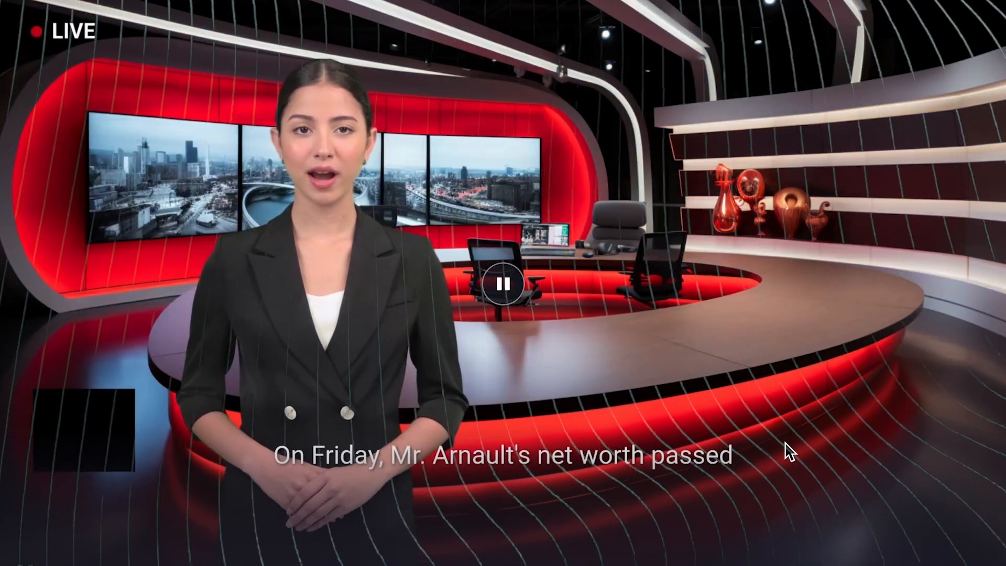